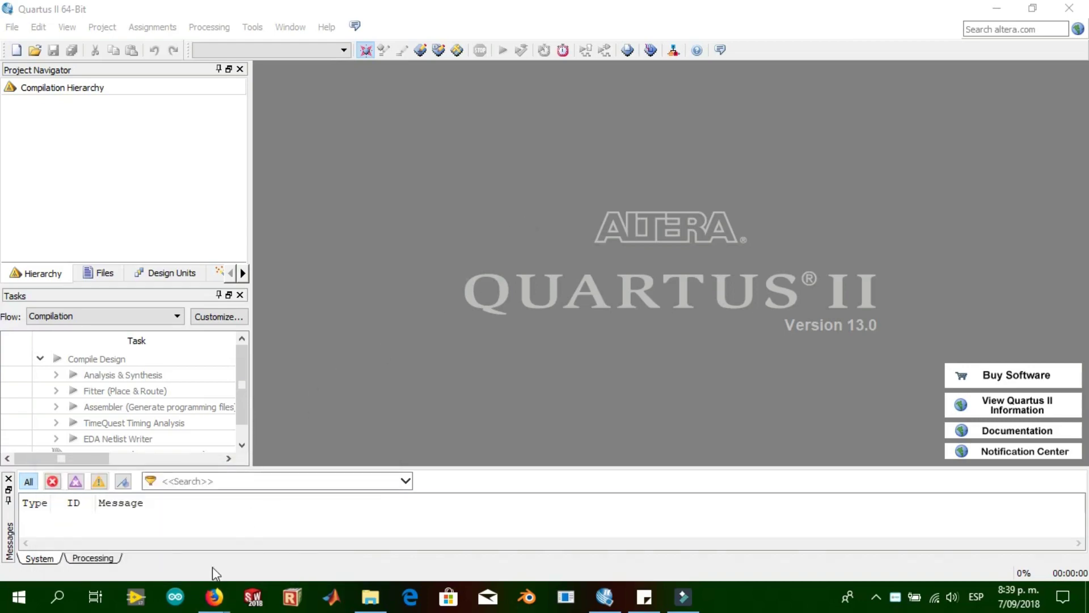
# - Switch to Firefox and review the Quartus II Web Edition 13.0sp1 download page, including its release, operating system and file selections
pyautogui.moveTo(215, 596)
pyautogui.click(176, 547)
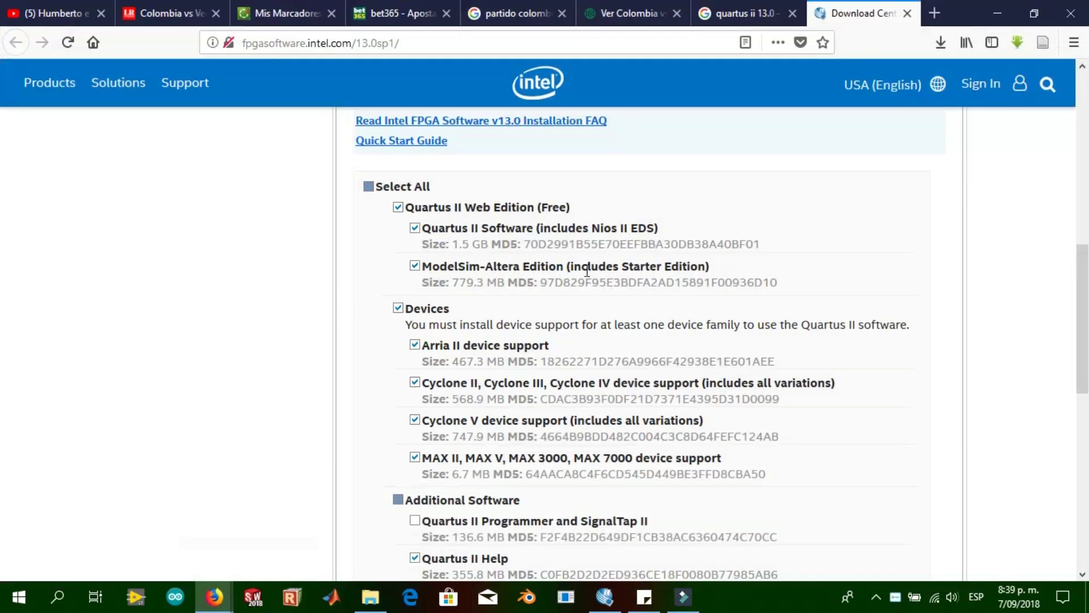
pyautogui.scroll(10, 587, 272)
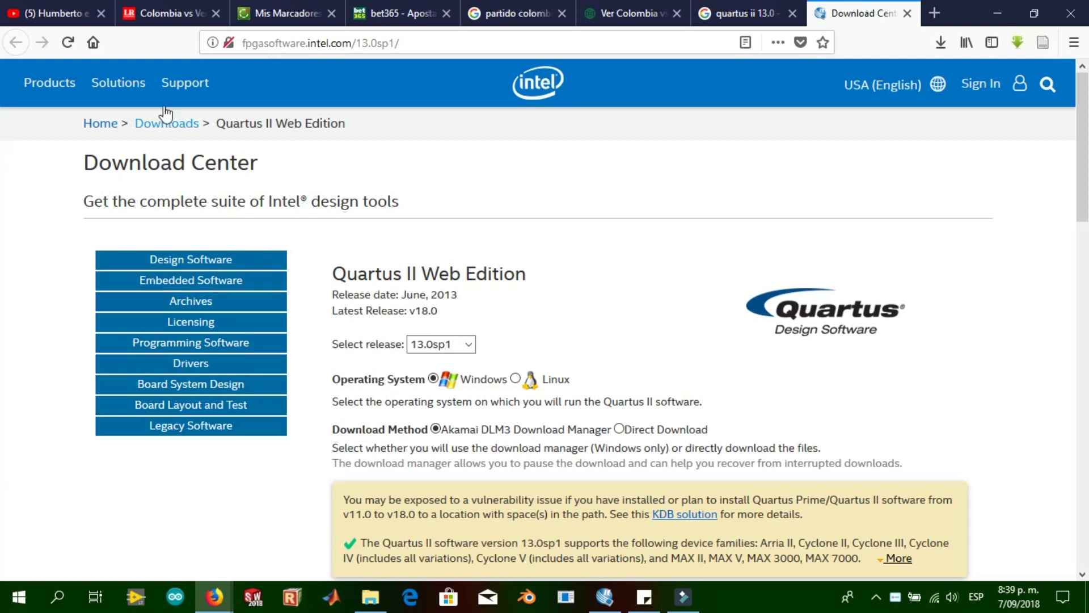
pyautogui.scroll(-5, 497, 279)
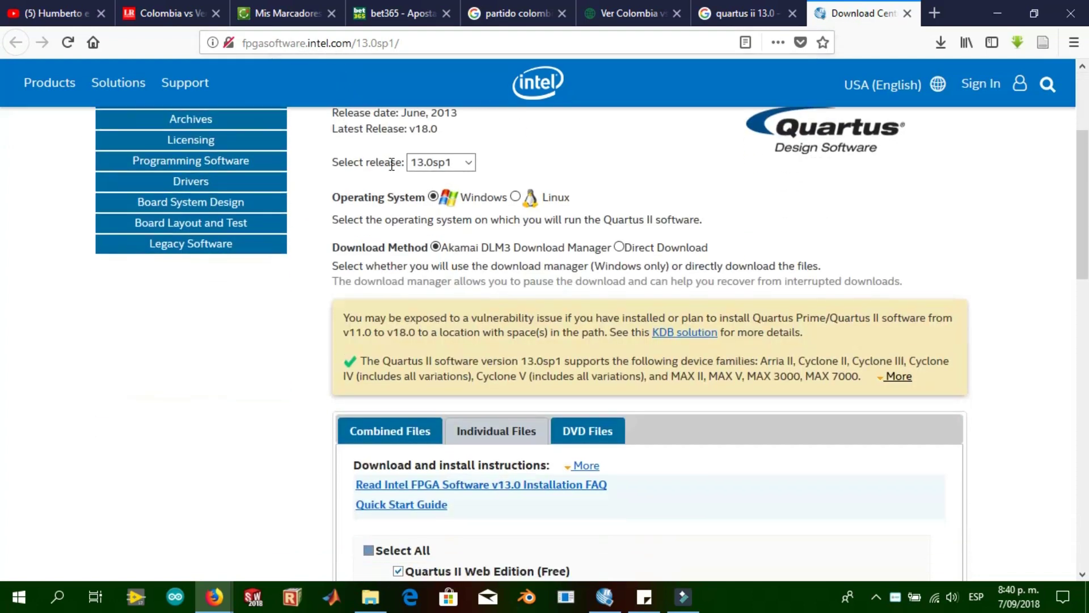
pyautogui.scroll(-3, 464, 278)
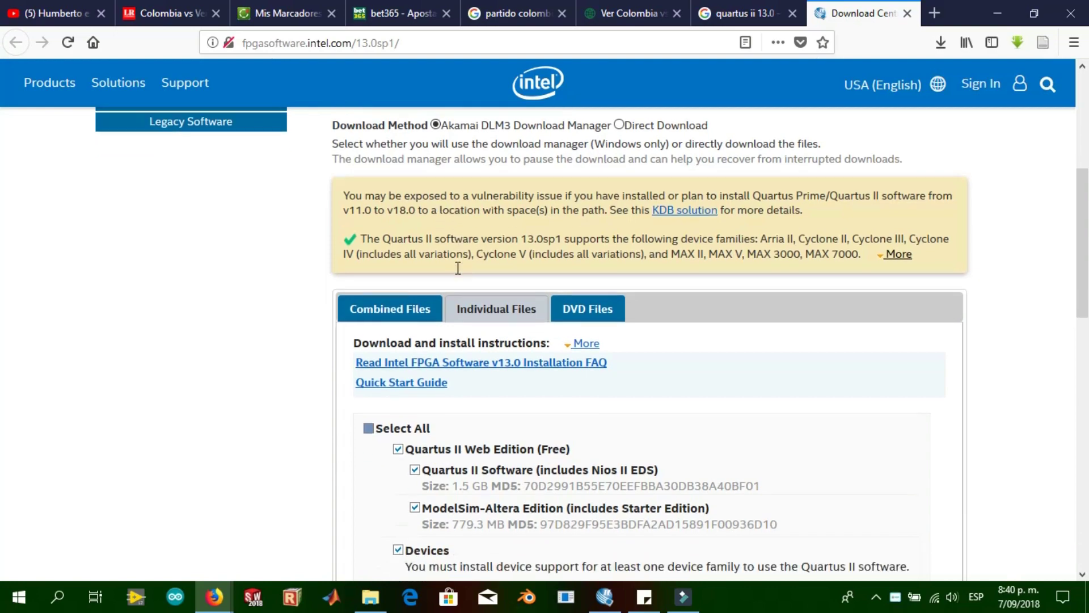
pyautogui.scroll(5, 460, 269)
pyautogui.scroll(-1, 563, 356)
pyautogui.scroll(-4, 512, 403)
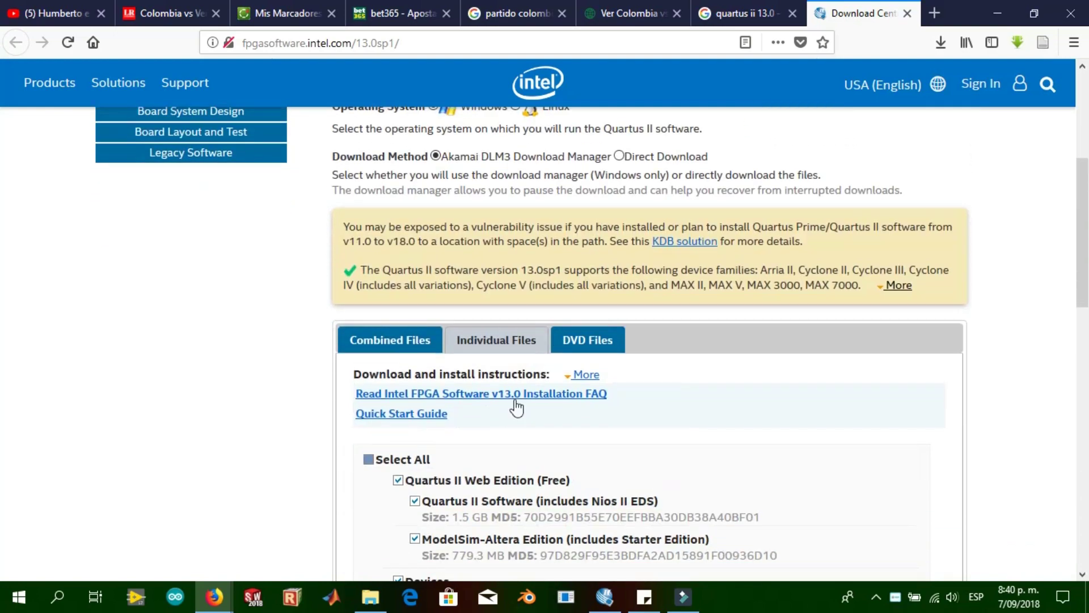
pyautogui.scroll(-3, 510, 362)
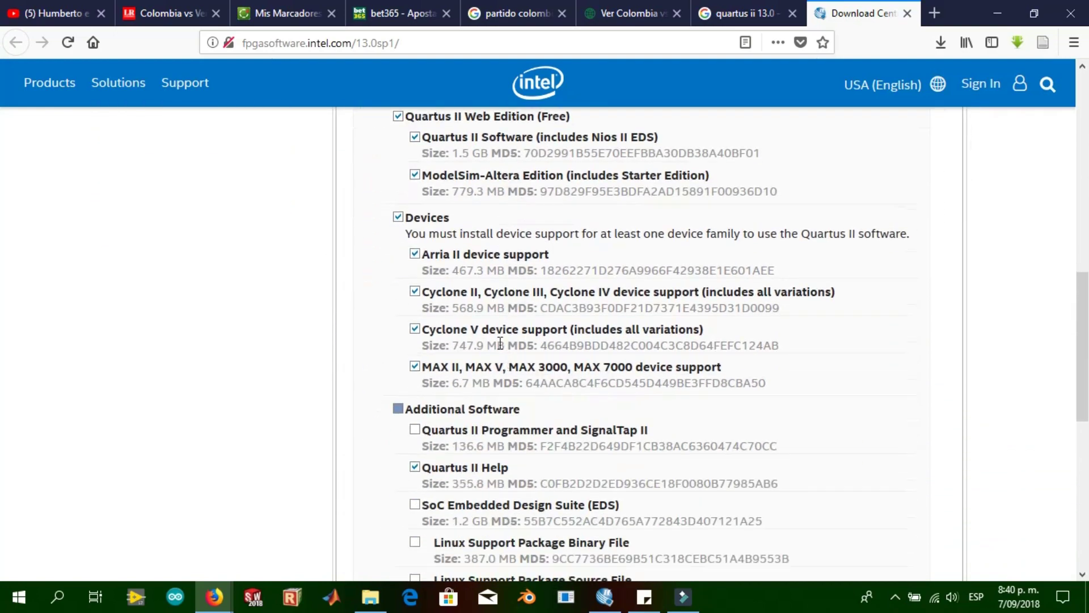
pyautogui.scroll(6, 497, 335)
pyautogui.scroll(5, 494, 331)
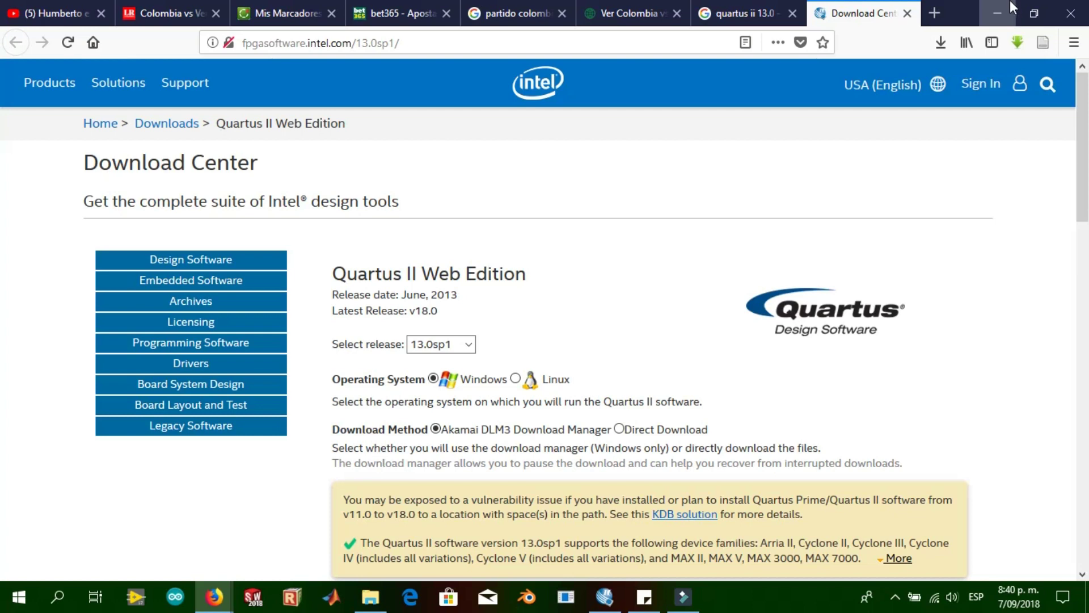
pyautogui.scroll(-6, 786, 242)
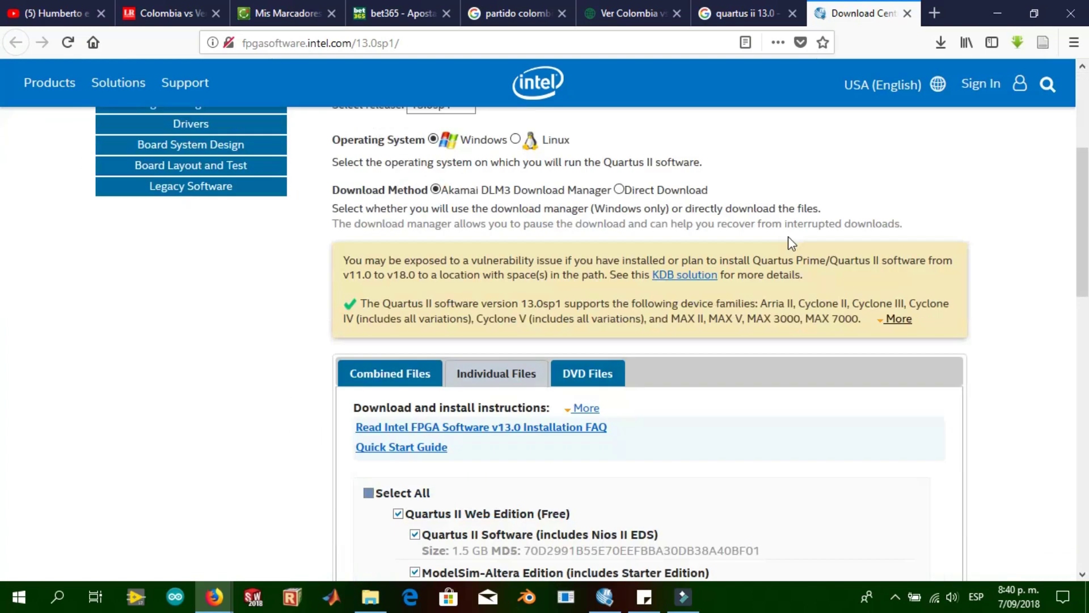
pyautogui.click(996, 7)
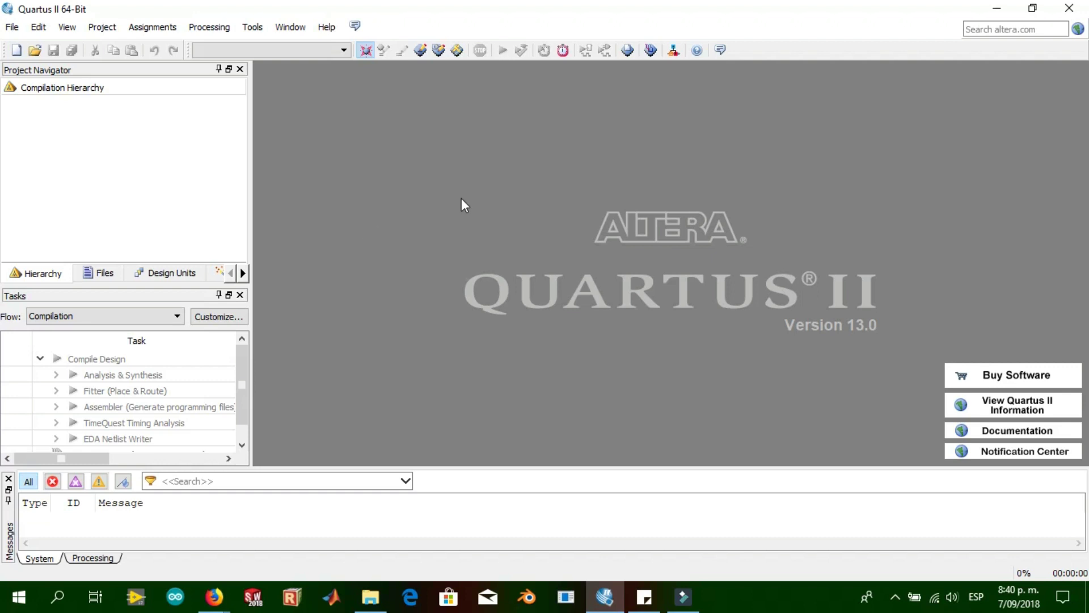
# - Start a new project with the New Project Wizard and browse for its working directory inside the trabalhio folder
pyautogui.click(14, 27)
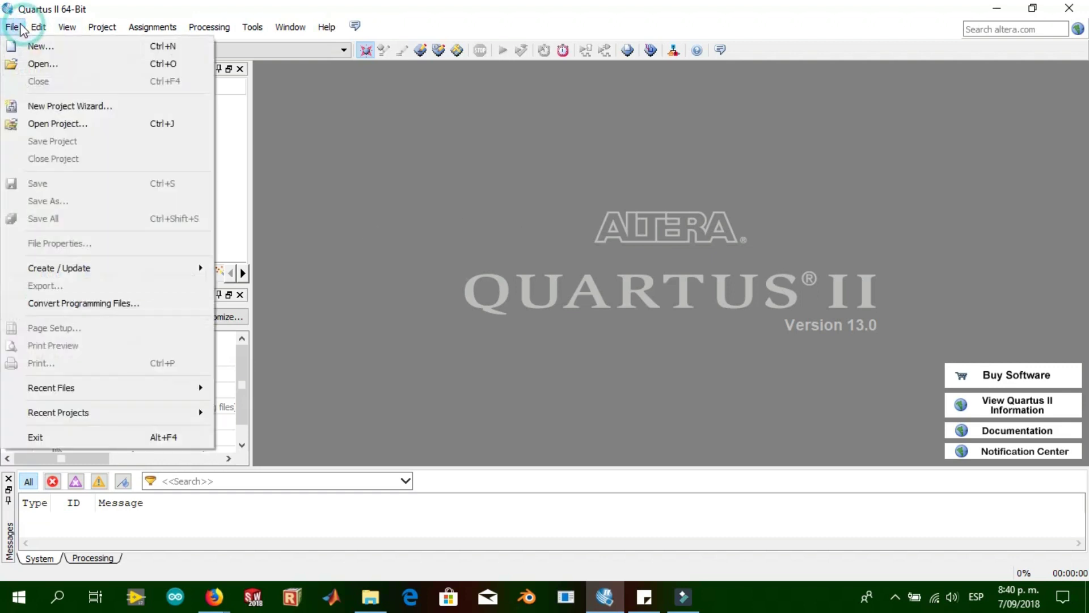
pyautogui.click(99, 109)
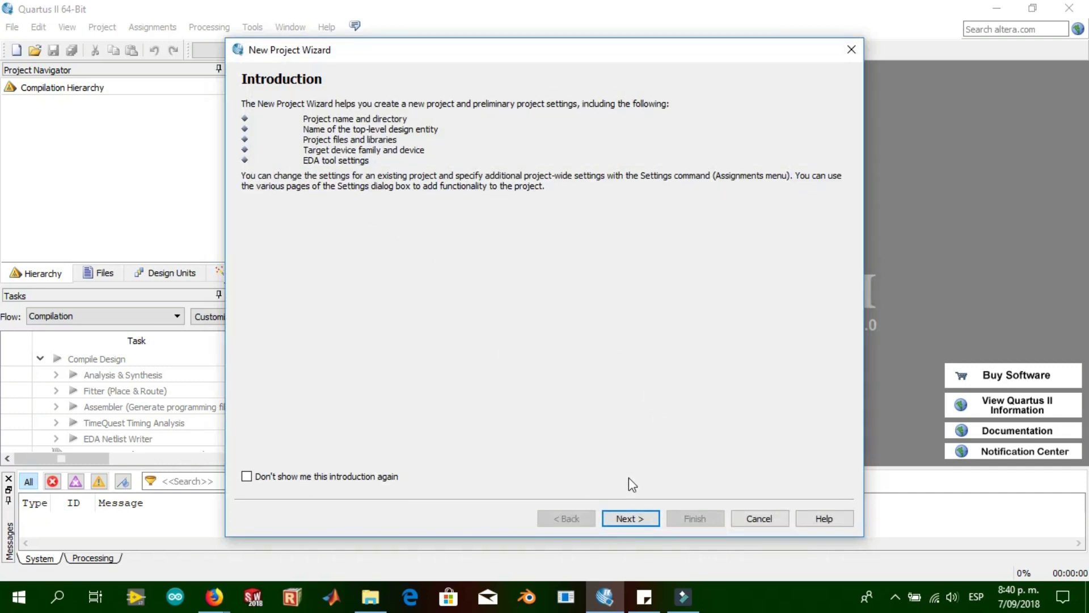
pyautogui.click(628, 518)
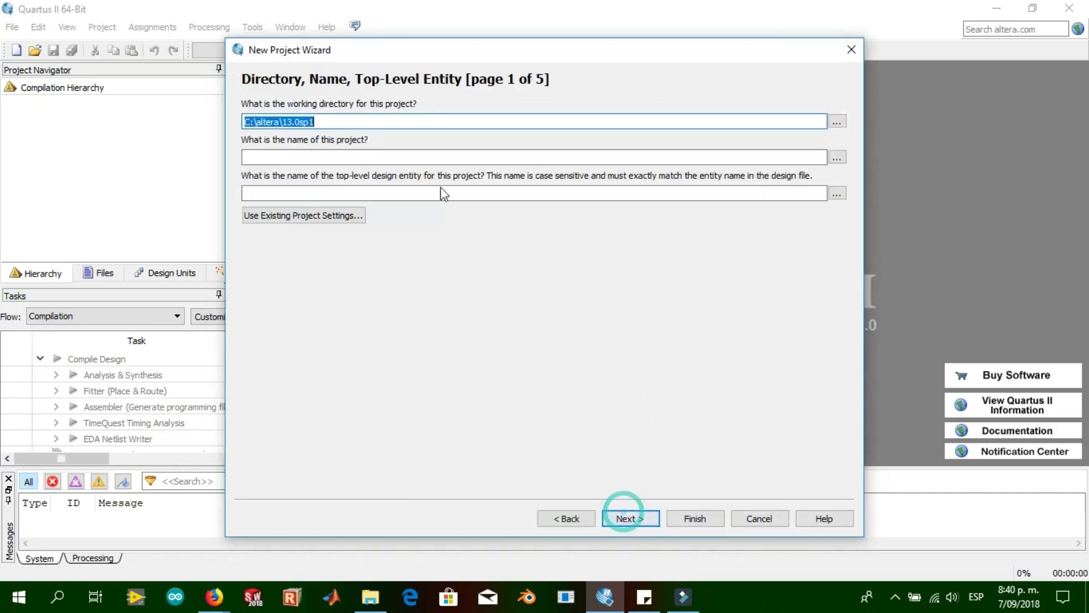
pyautogui.click(843, 124)
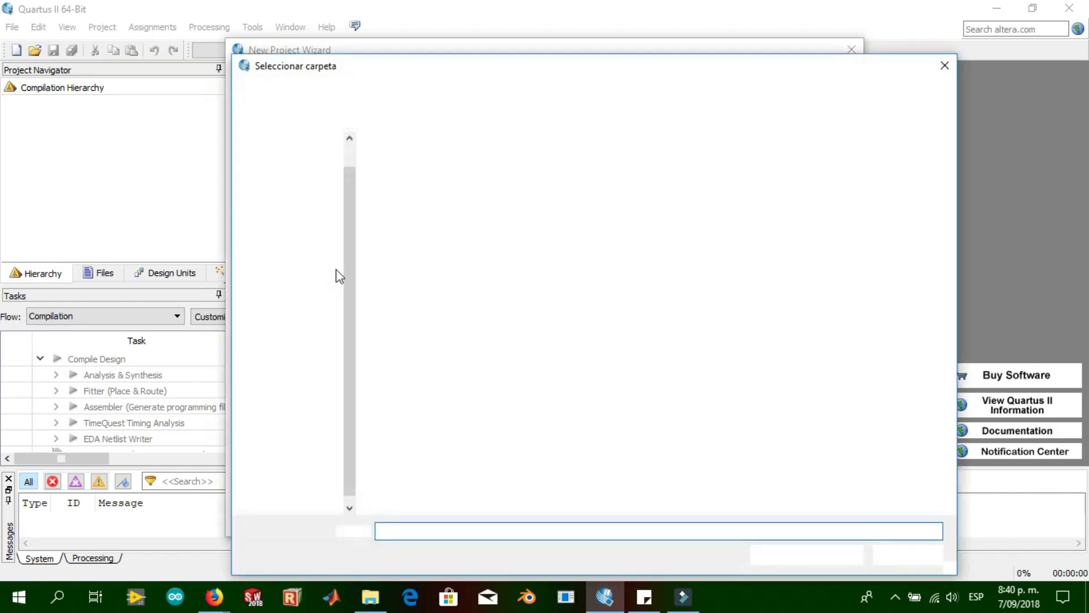
pyautogui.doubleClick(424, 295)
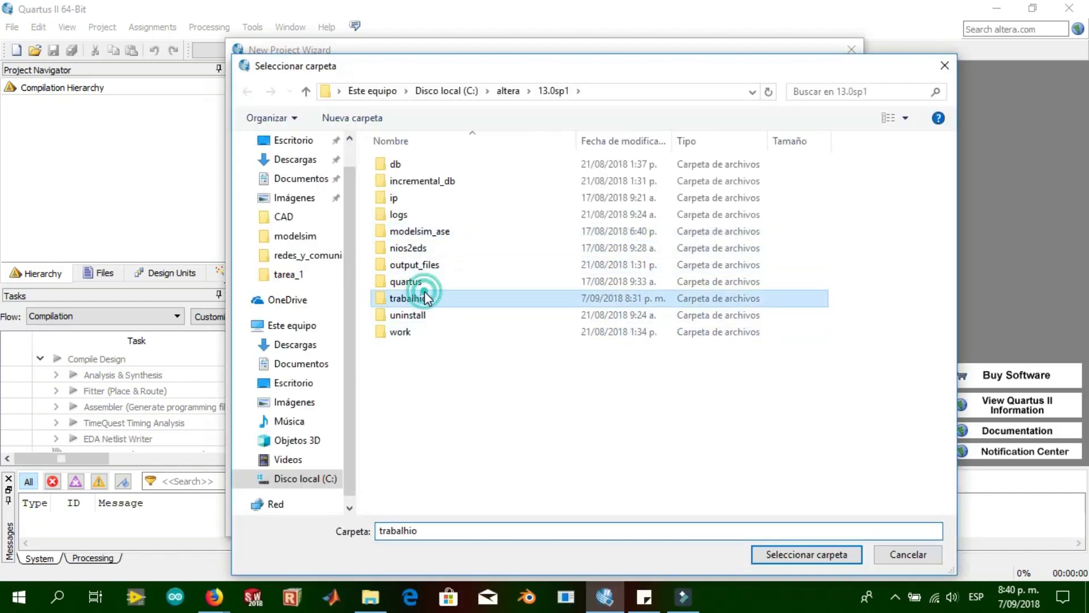
# - Create a folder named compuertas1 inside trabalhio and set it as the project's working directory
pyautogui.rightClick(454, 459)
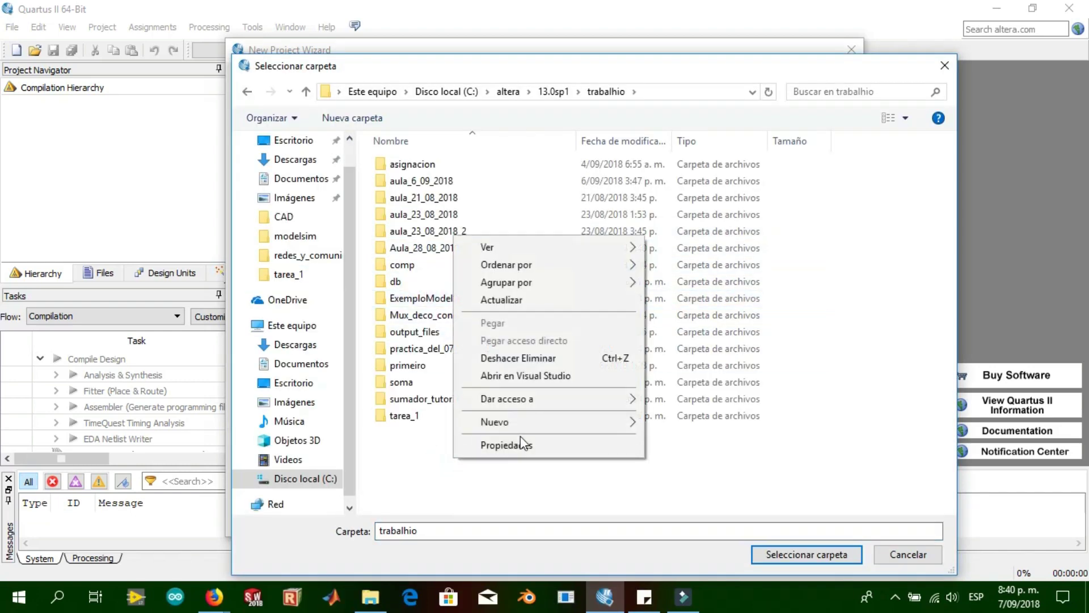
pyautogui.click(545, 423)
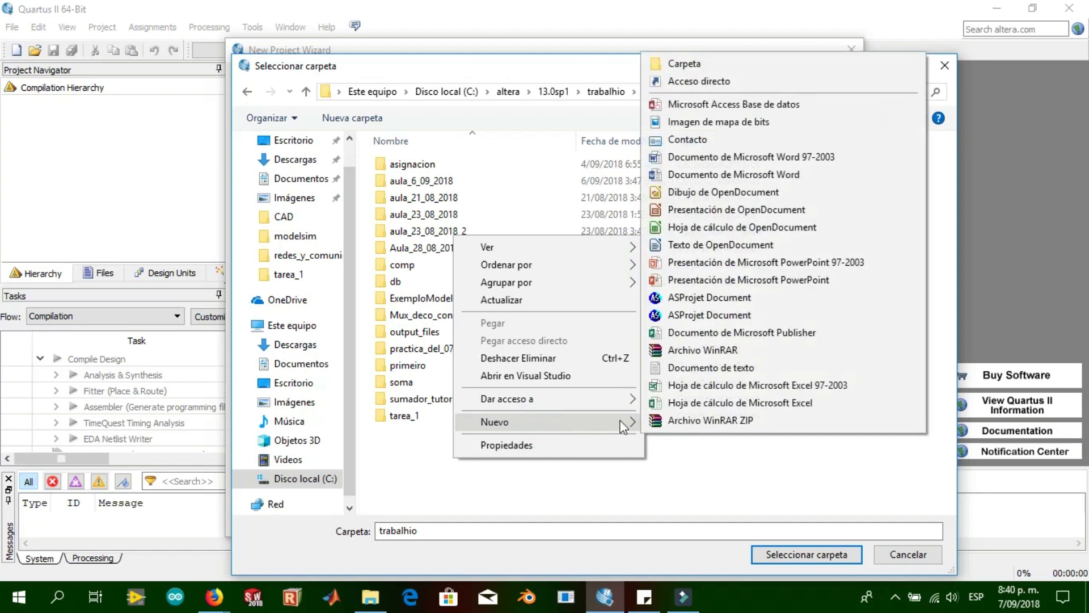
pyautogui.click(707, 63)
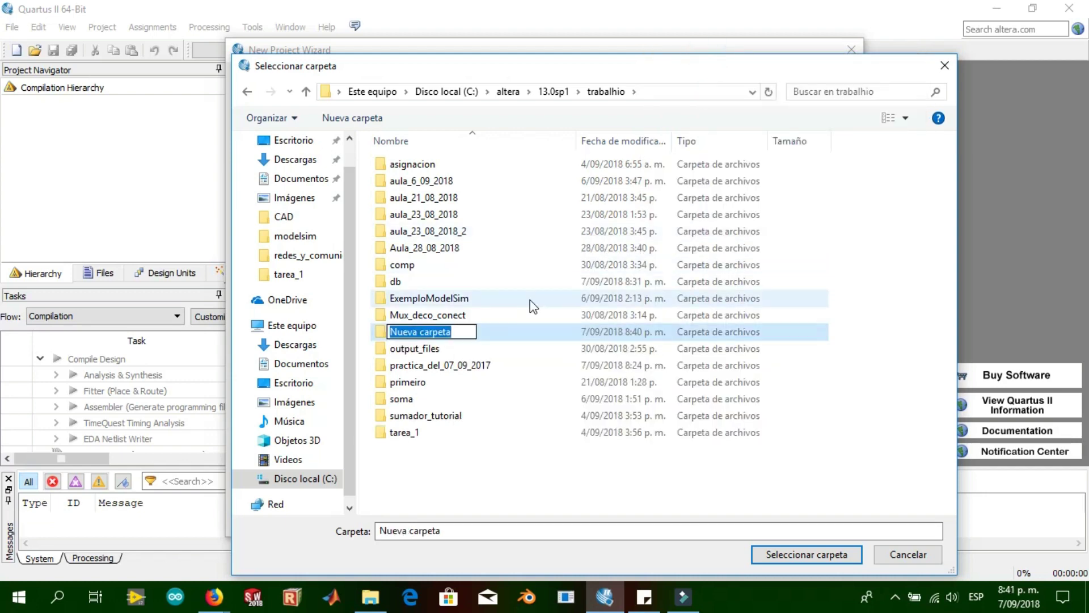
pyautogui.write('com')
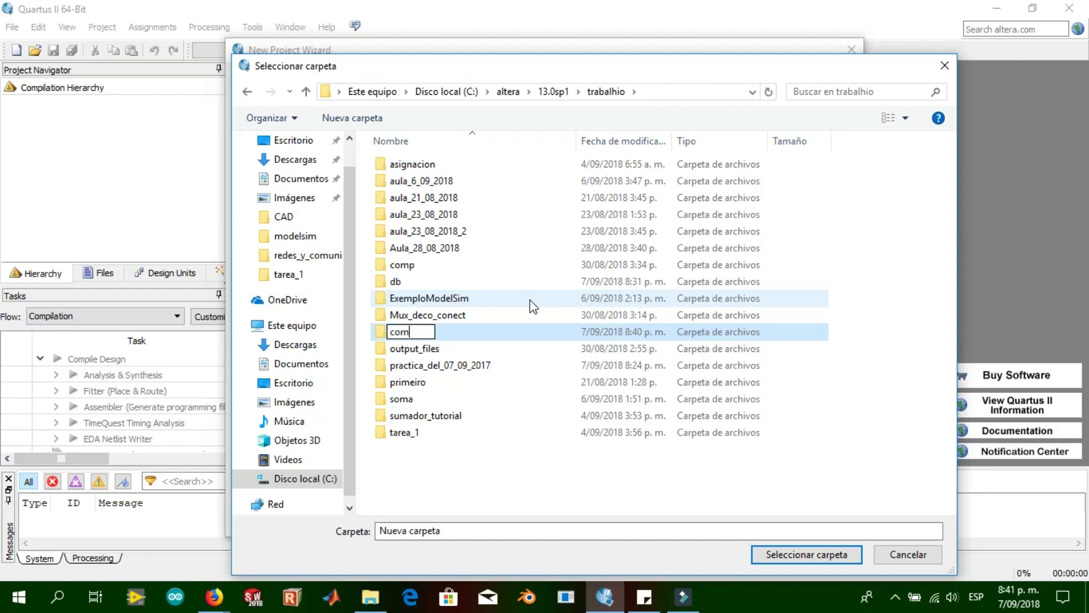
pyautogui.write('puertas1')
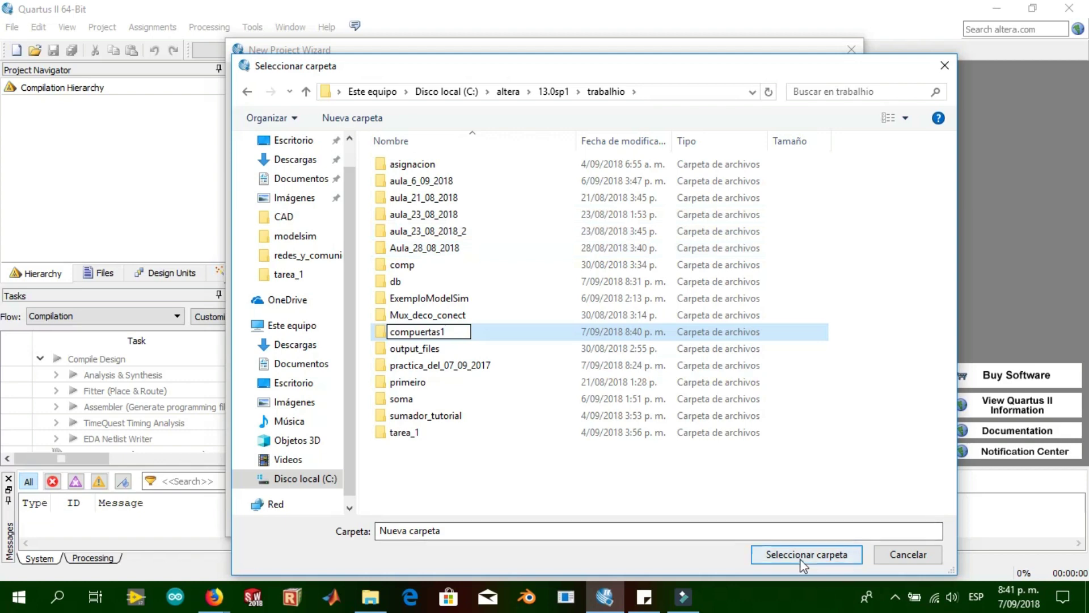
pyautogui.press('Return')
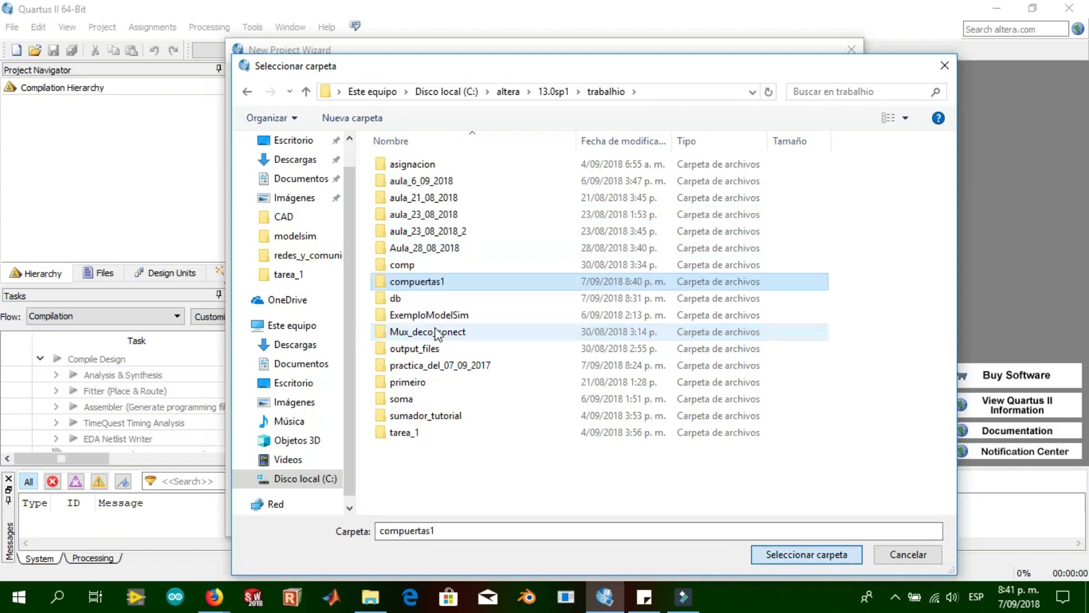
pyautogui.doubleClick(442, 283)
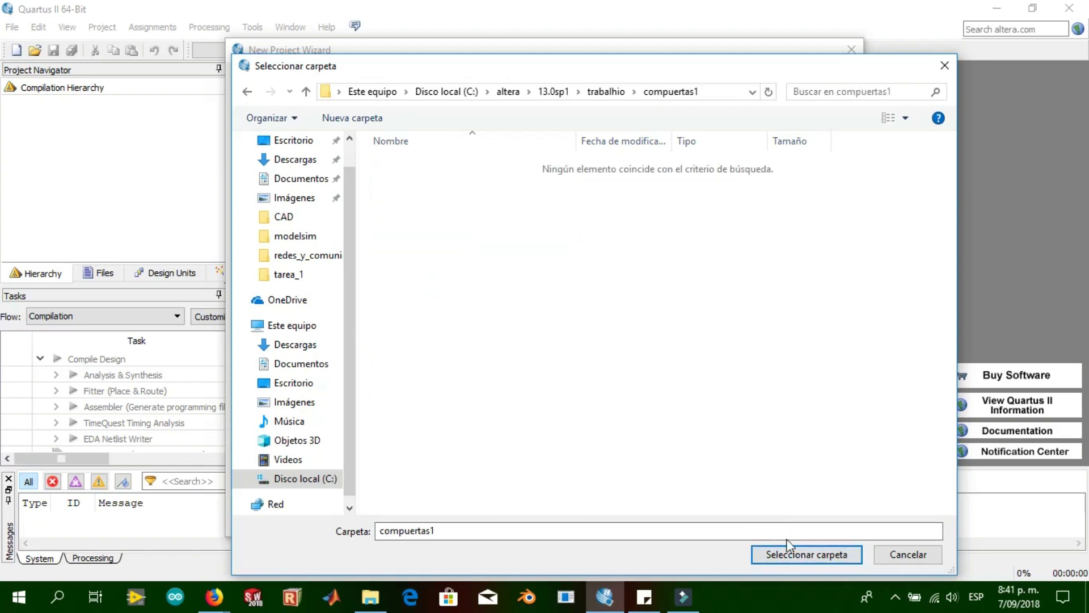
pyautogui.click(786, 554)
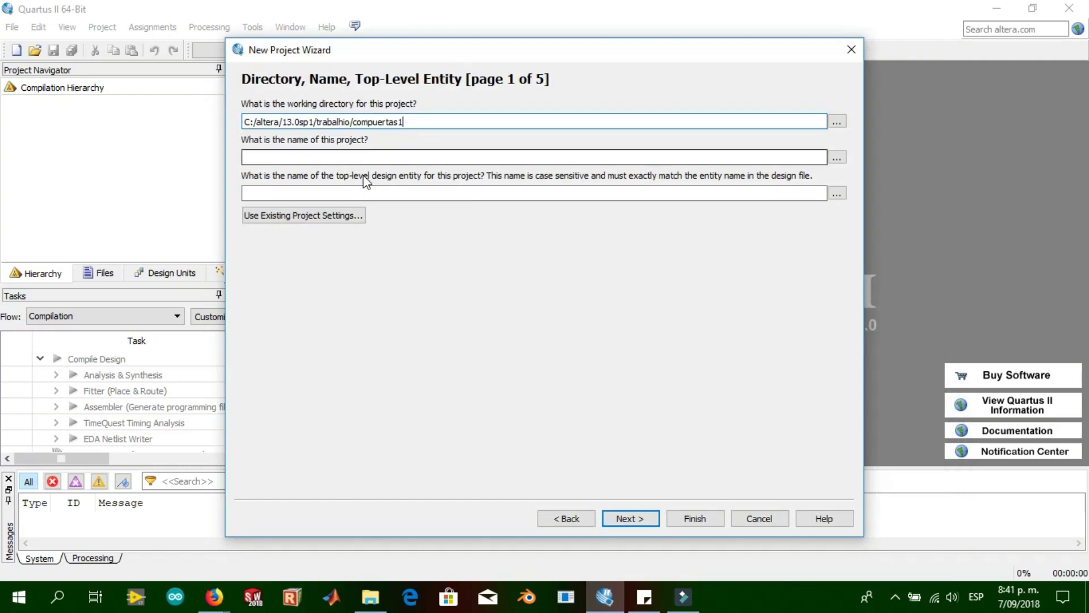
# - Name the project and its top-level entity comp, and continue without adding any design files
pyautogui.click(373, 158)
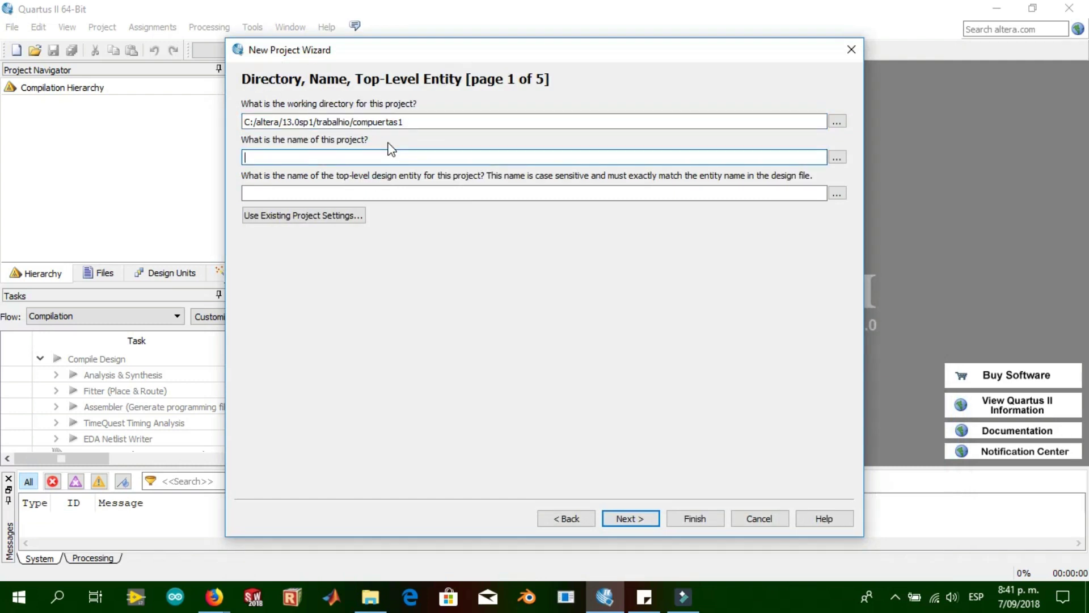
pyautogui.write('comp')
pyautogui.click(629, 518)
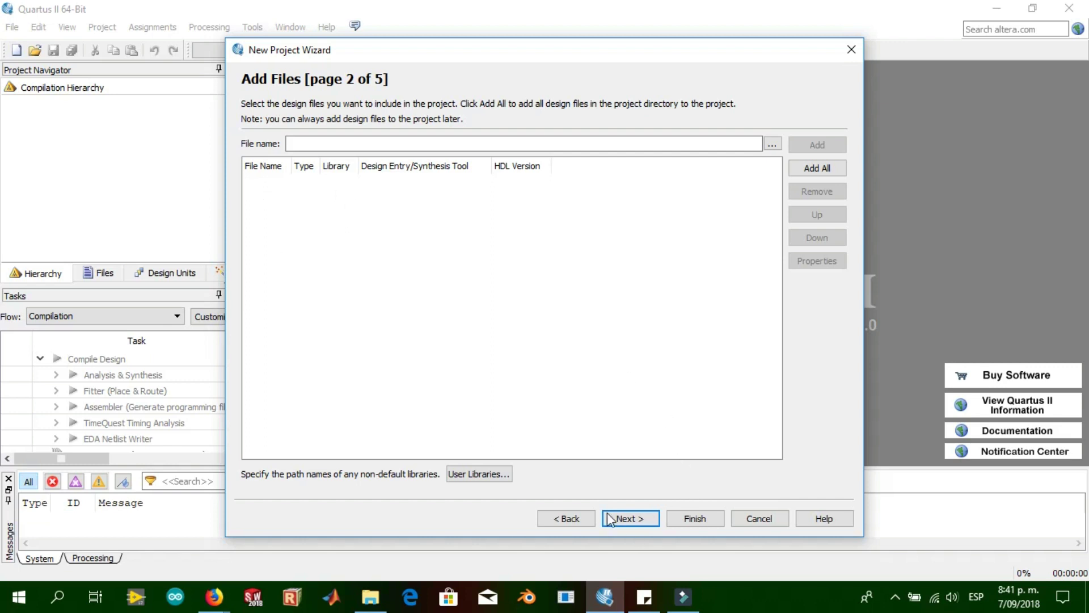
pyautogui.click(625, 518)
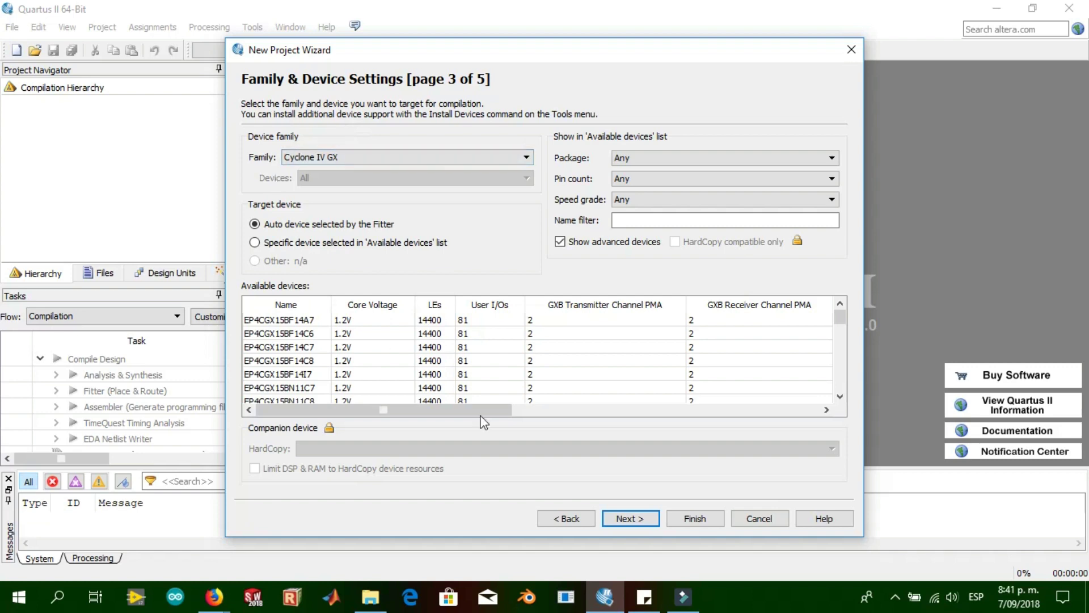
# - Choose the Cyclone II device family, keep automatic device selection by the Fitter, and continue to the EDA tool settings
pyautogui.click(498, 157)
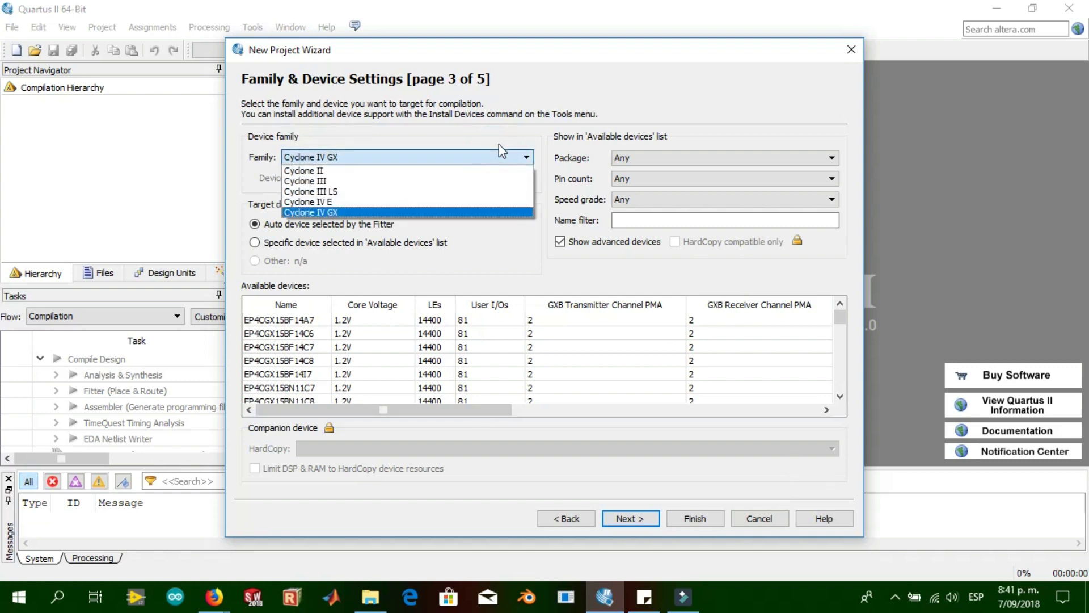
pyautogui.click(392, 173)
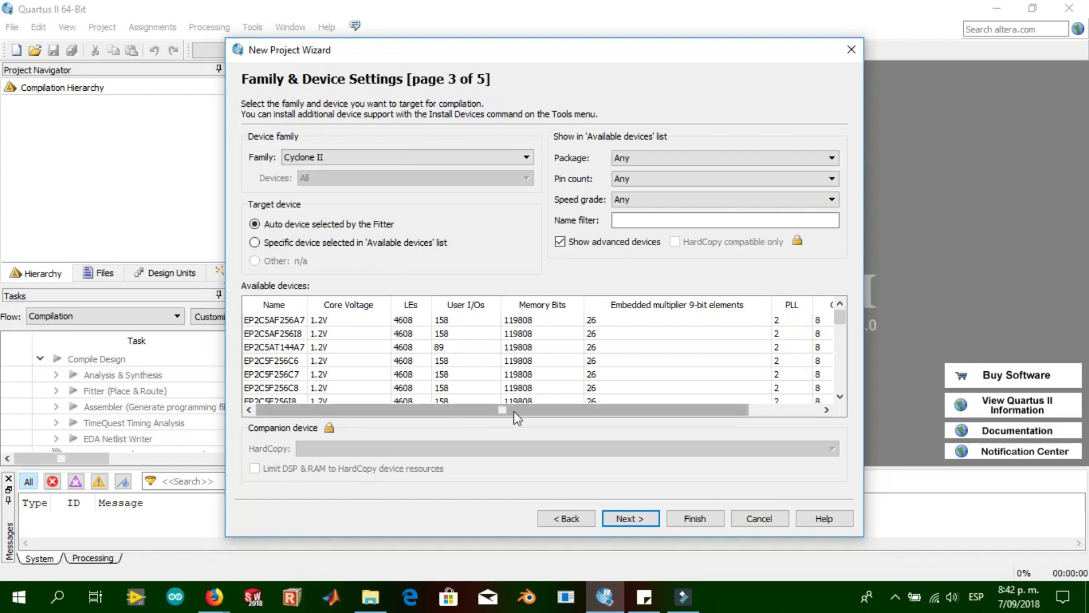
pyautogui.moveTo(401, 412); pyautogui.dragTo(525, 379)
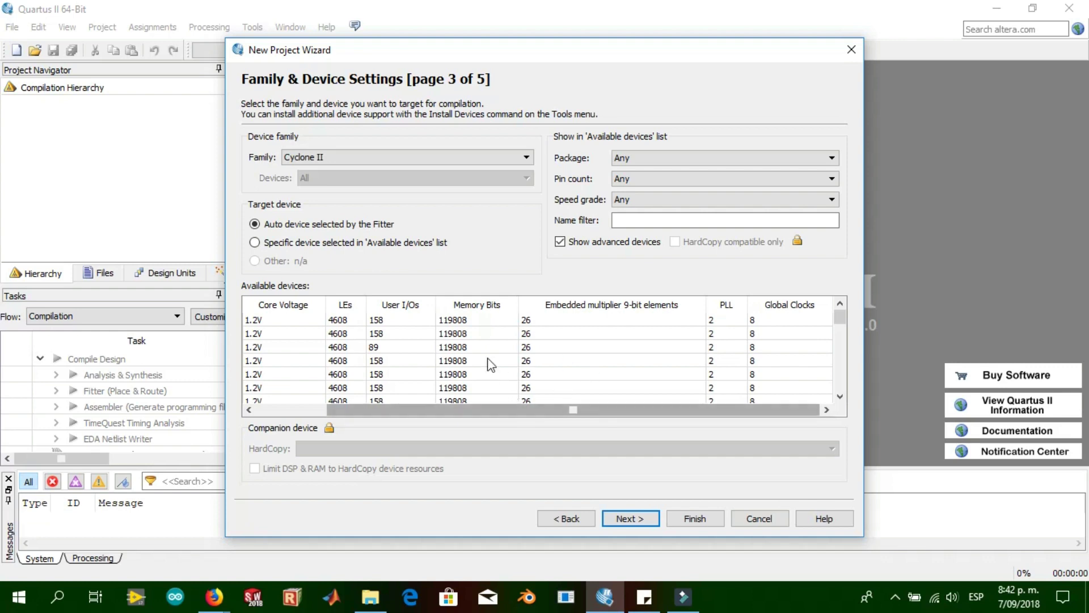
pyautogui.click(636, 518)
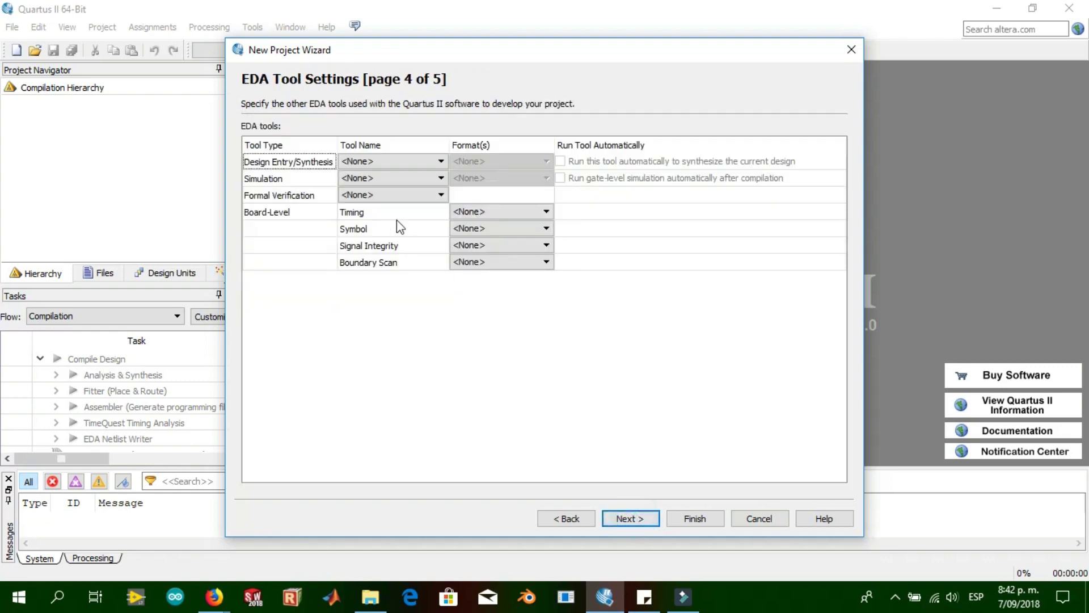
# - Set the simulation tool to ModelSim-Altera with VHDL format and finish creating the project
pyautogui.click(404, 181)
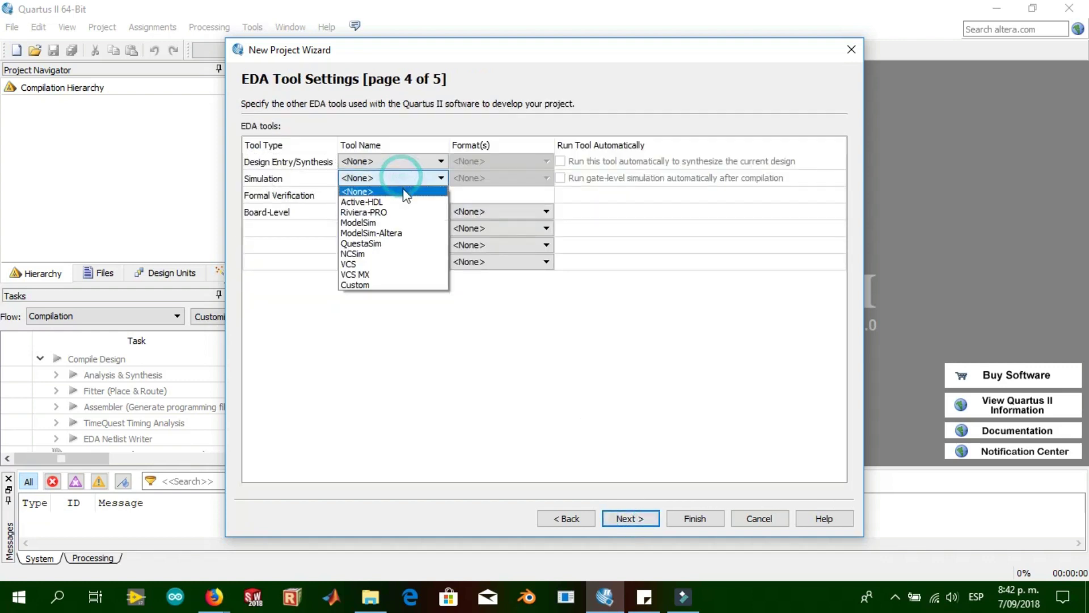
pyautogui.click(388, 235)
pyautogui.click(523, 176)
pyautogui.click(522, 176)
pyautogui.click(640, 518)
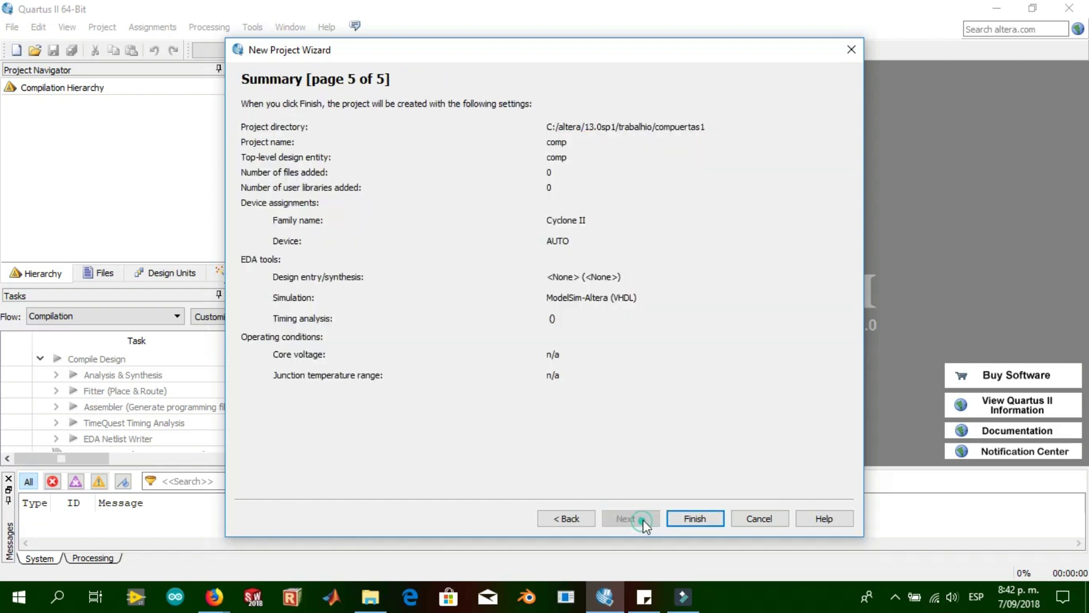
pyautogui.click(704, 522)
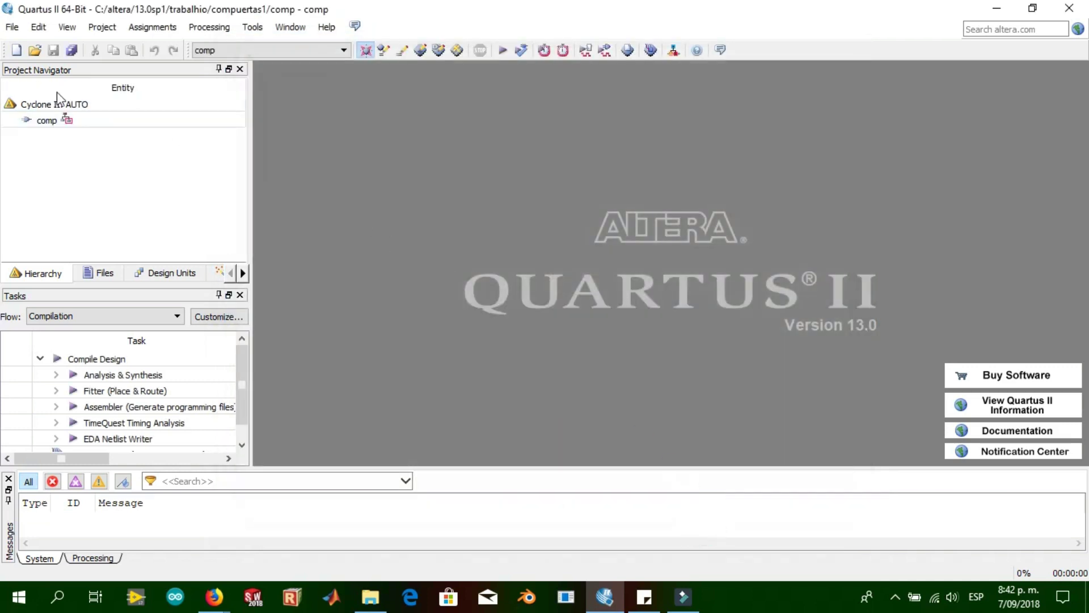
# - Create a new Block Diagram/Schematic File in the comp project
pyautogui.click(56, 123)
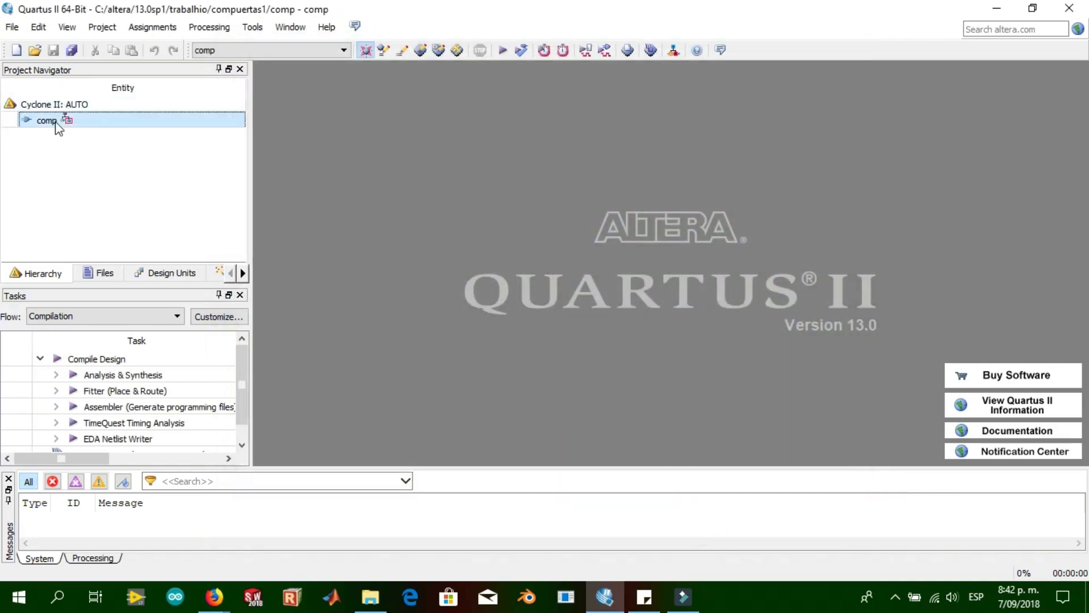
pyautogui.click(104, 189)
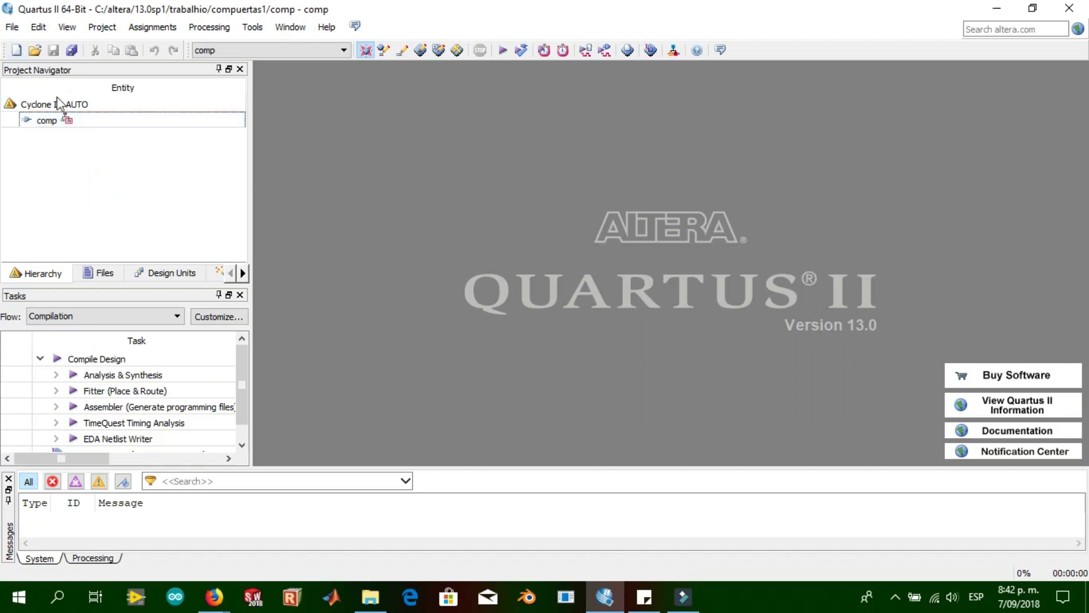
pyautogui.click(16, 50)
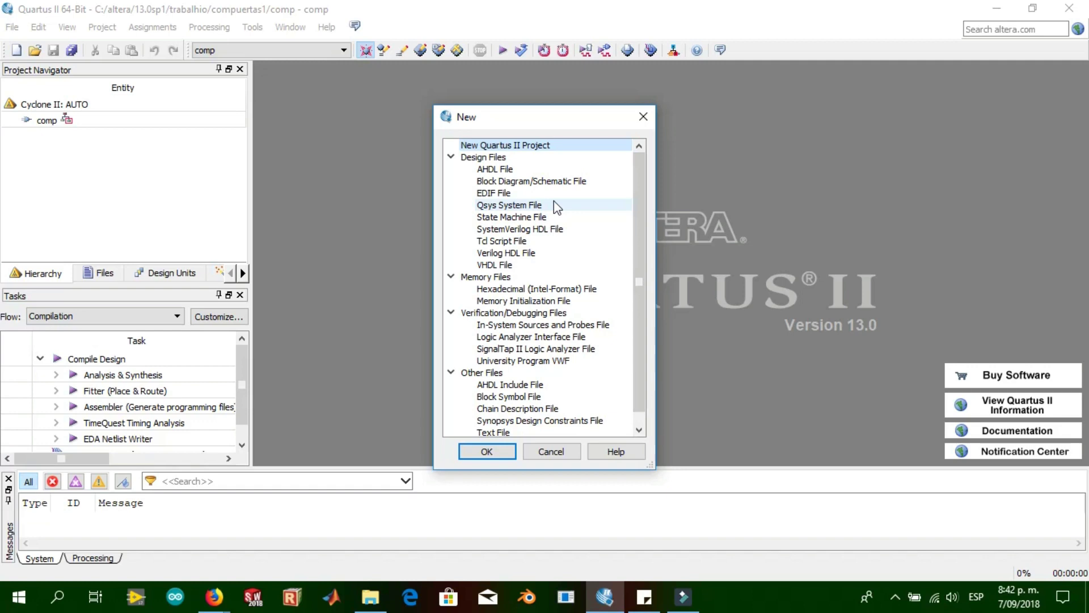
pyautogui.click(548, 182)
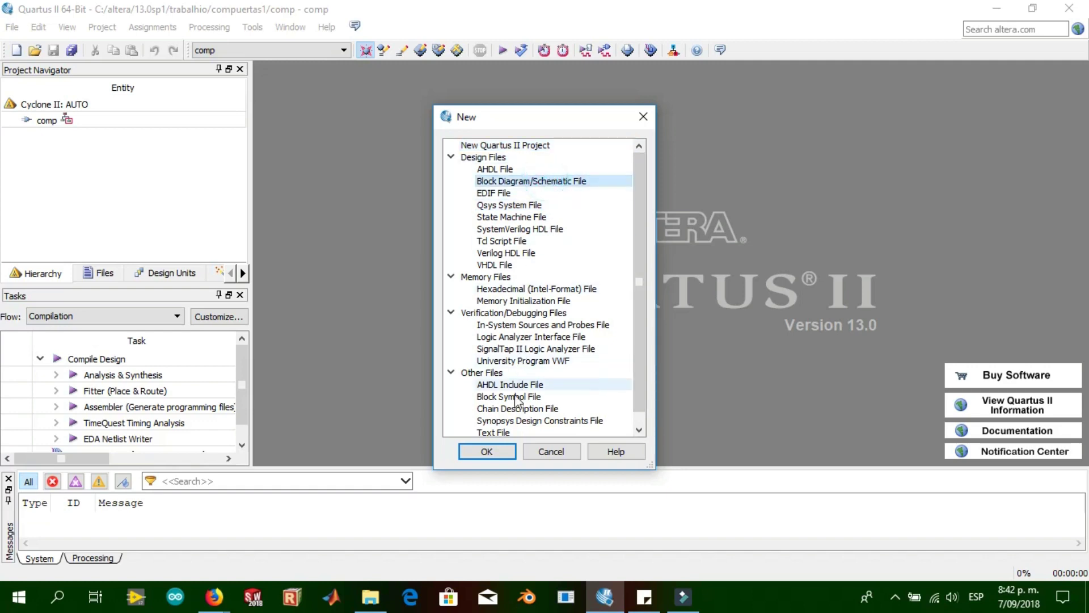
pyautogui.click(493, 451)
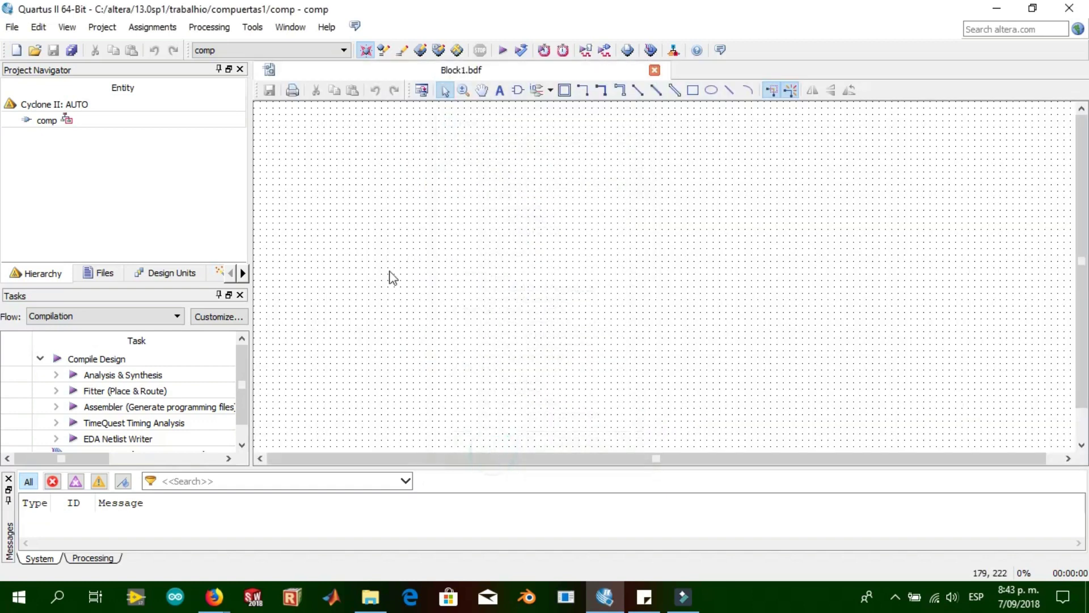
# - Insert a two-input AND gate (and2) from the primitives logic library into the upper middle of the schematic
pyautogui.doubleClick(482, 202)
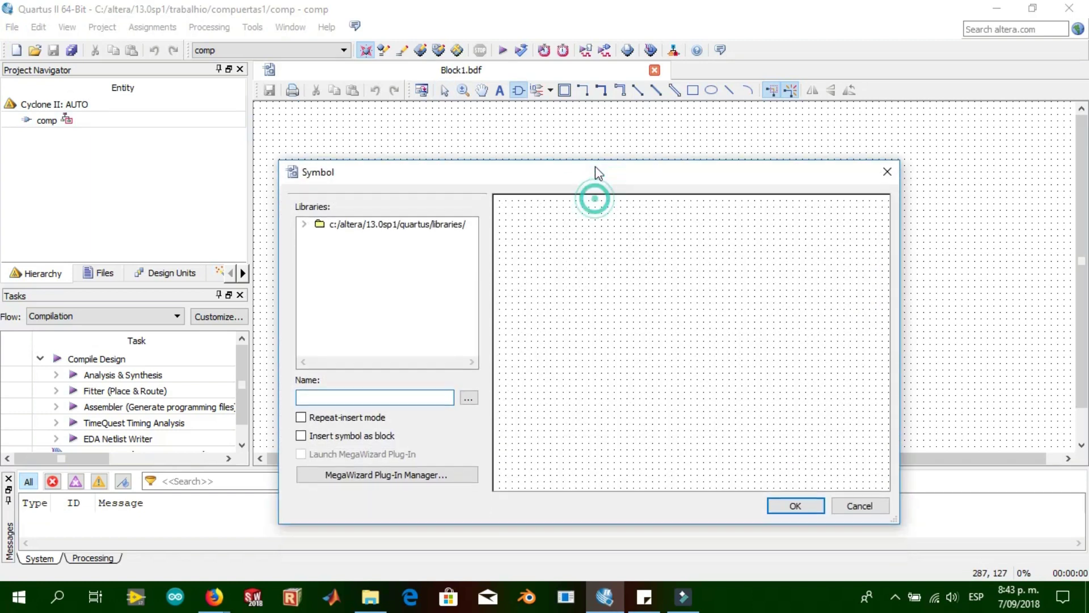
pyautogui.moveTo(595, 167); pyautogui.dragTo(595, 132)
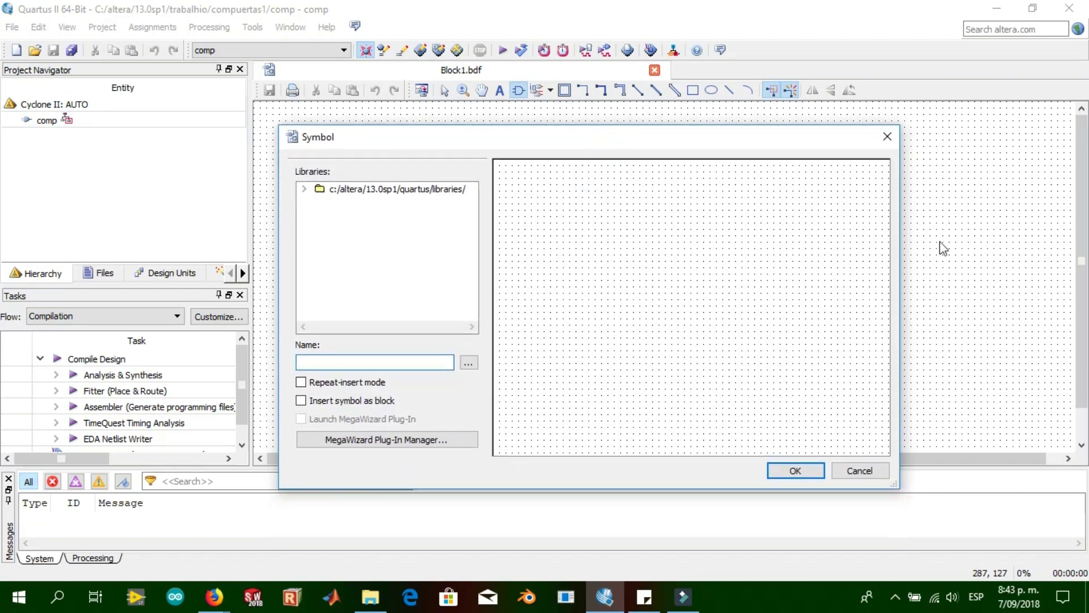
pyautogui.click(304, 188)
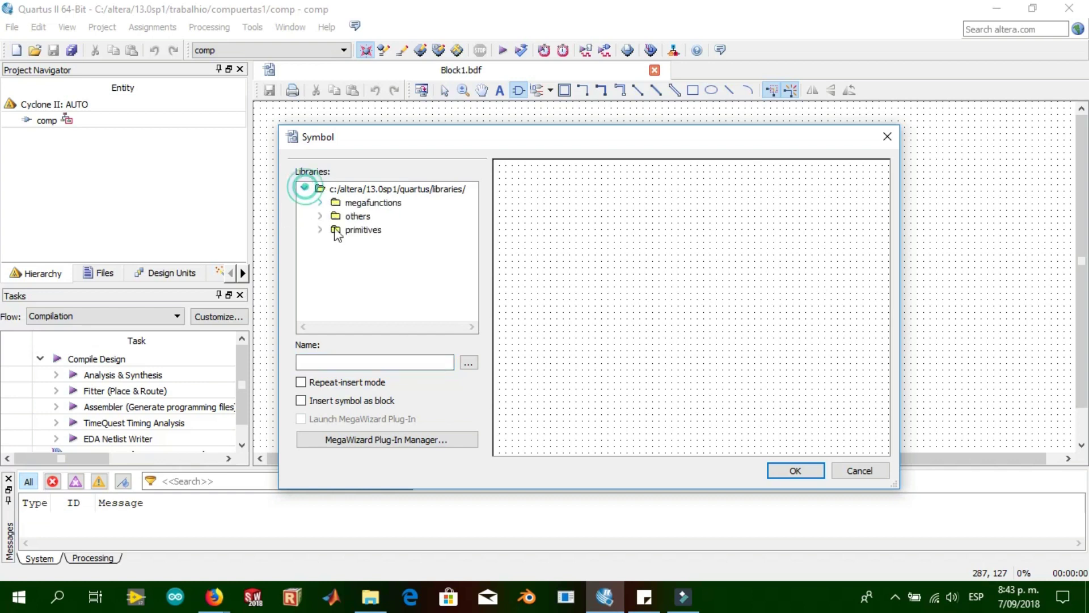
pyautogui.click(320, 229)
pyautogui.click(341, 258)
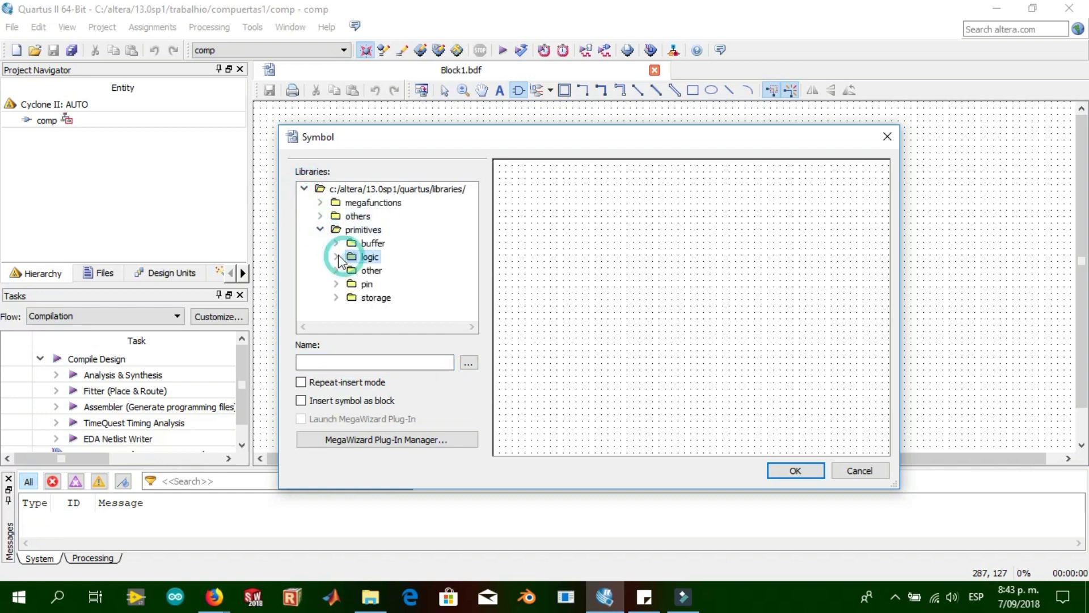
pyautogui.click(336, 258)
pyautogui.scroll(-1, 385, 253)
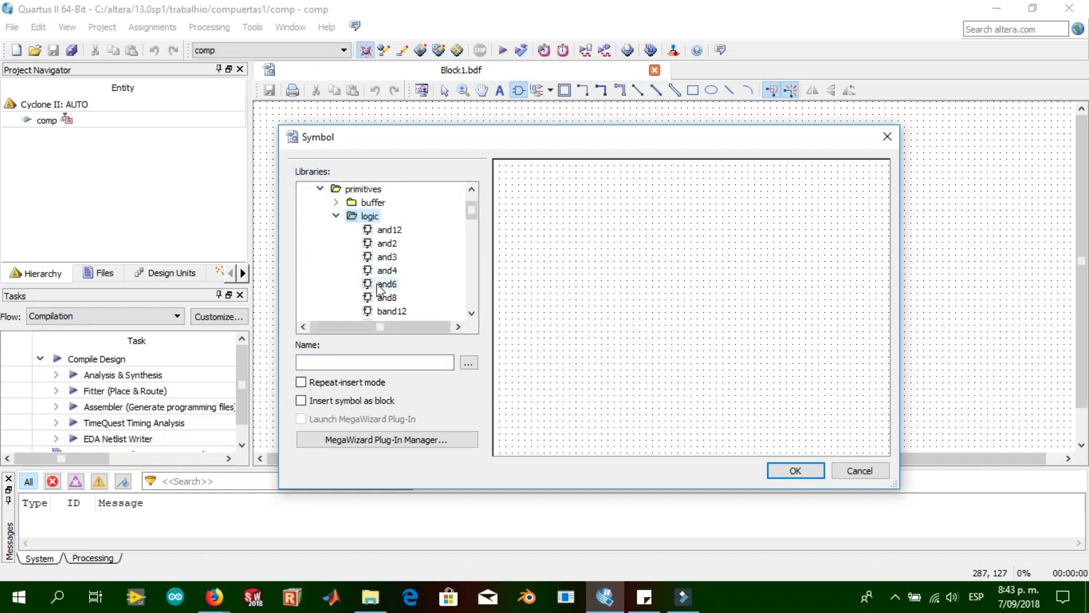
pyautogui.click(387, 244)
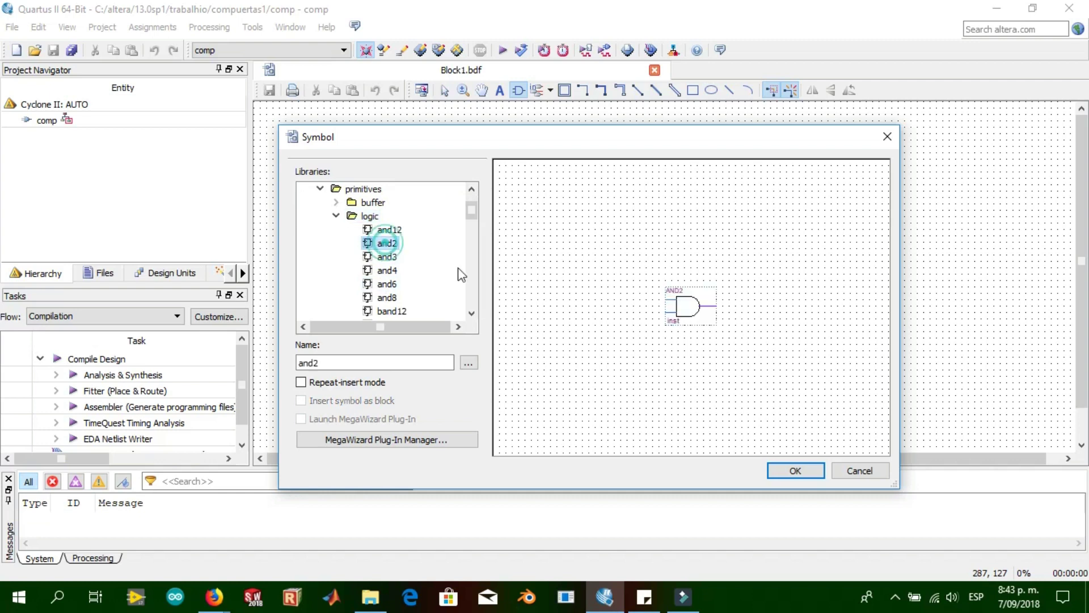
pyautogui.click(386, 270)
pyautogui.click(386, 242)
pyautogui.click(795, 470)
pyautogui.click(513, 165)
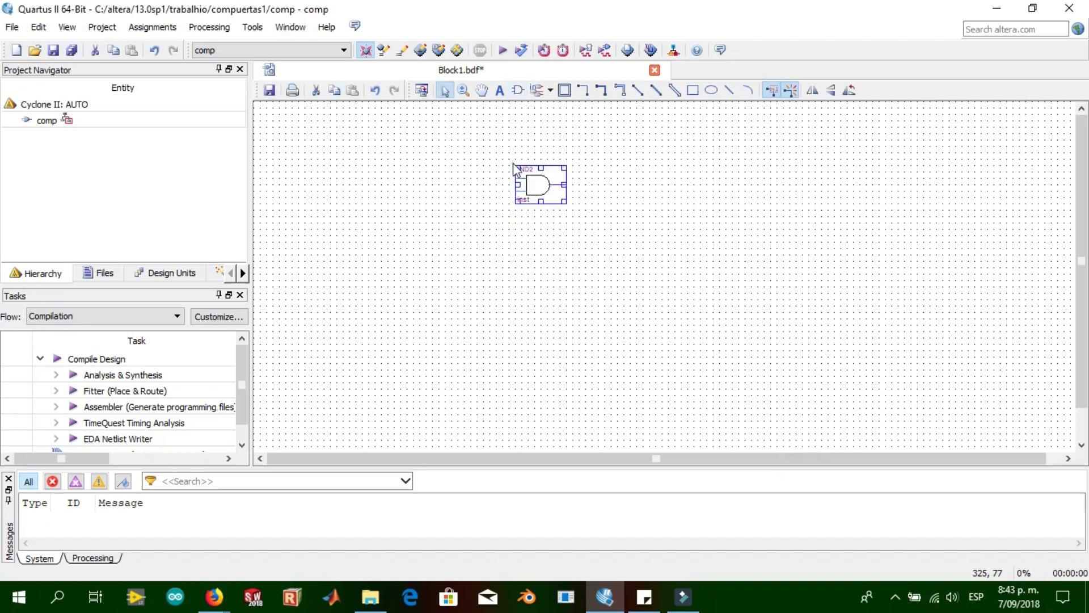
pyautogui.click(528, 255)
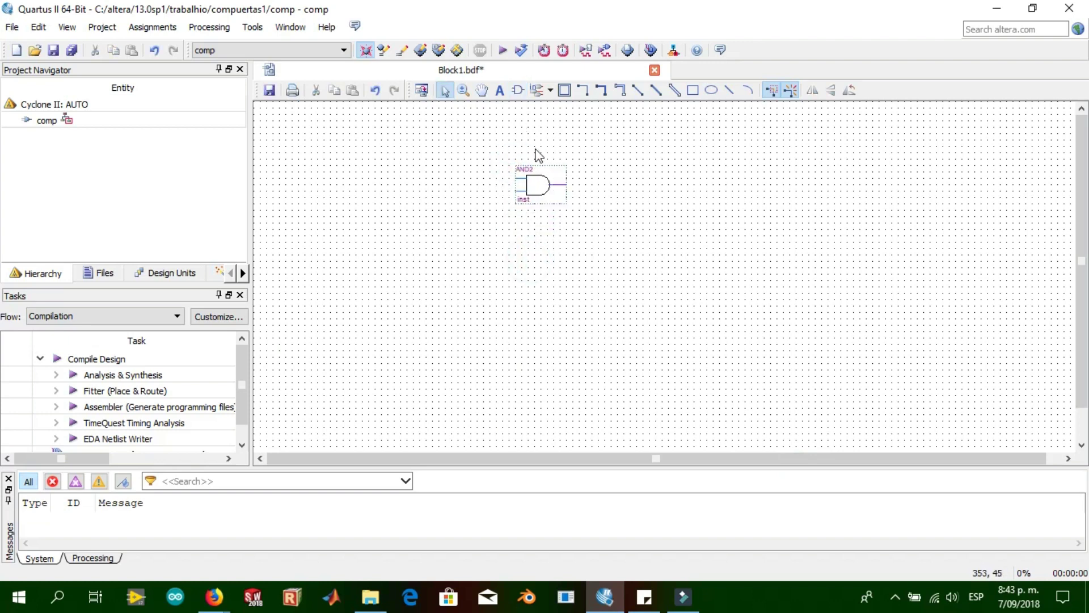
# - Place a second and2 gate directly below the first one and end the symbol insertion
pyautogui.click(544, 180)
pyautogui.click(519, 90)
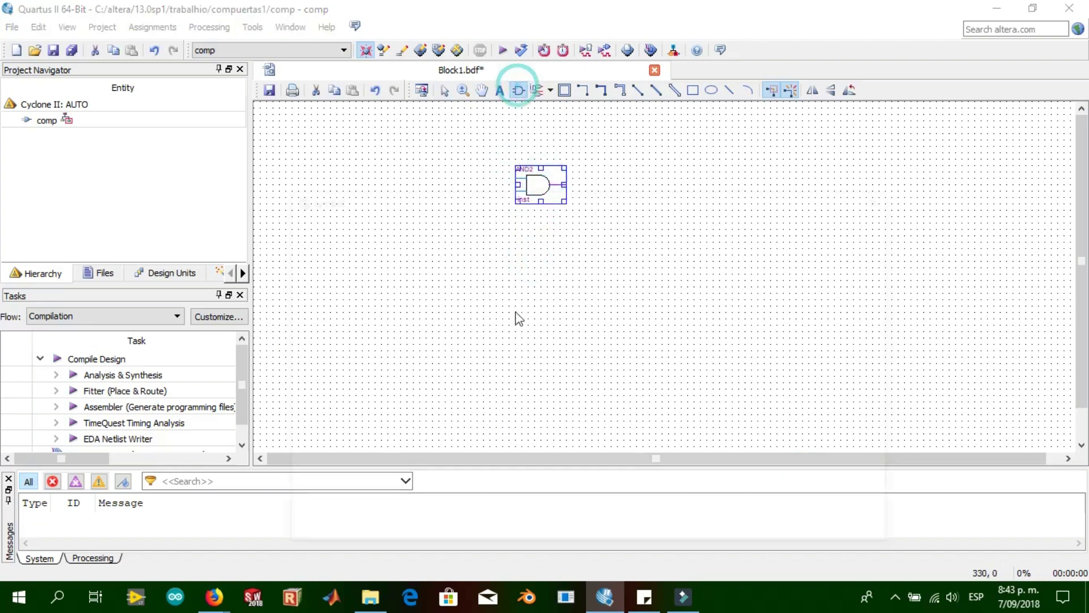
pyautogui.click(822, 530)
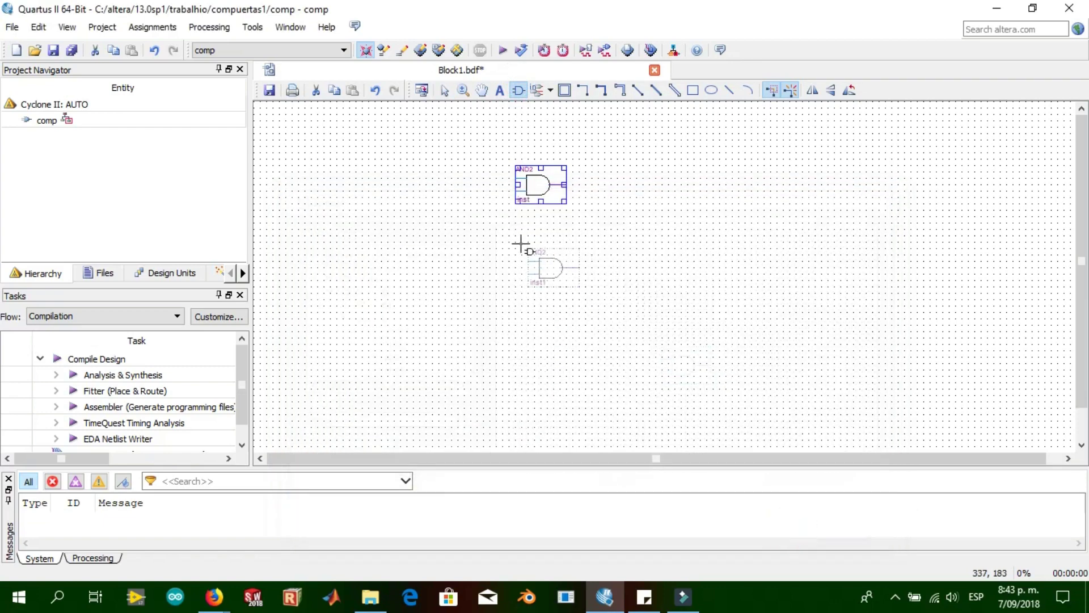
pyautogui.click(510, 228)
pyautogui.press('Escape')
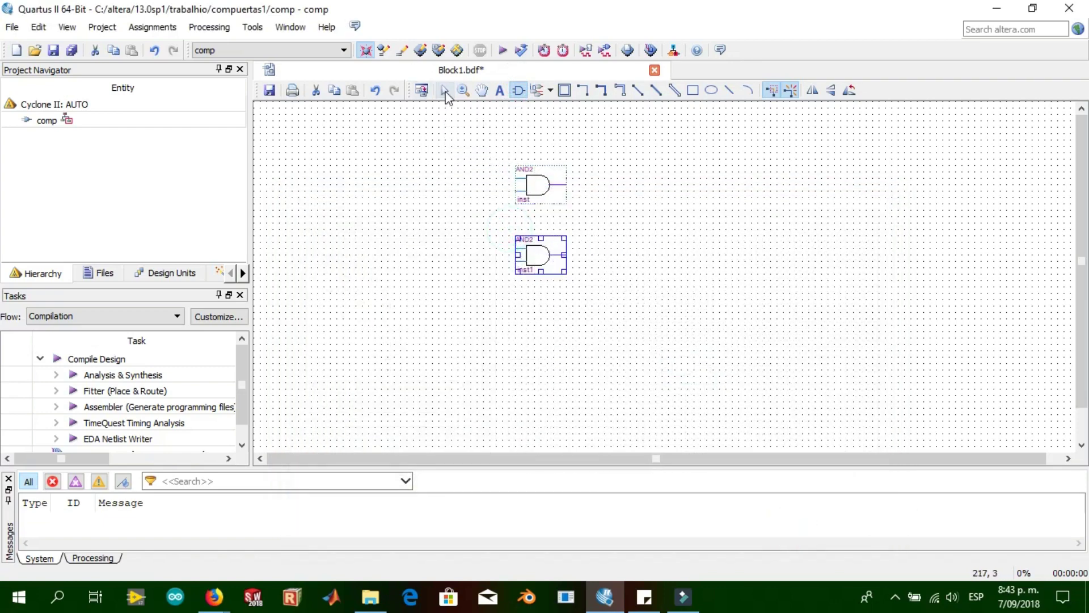
# - Insert a two-input OR gate (or2) from the logic primitives to the right of the two AND gates
pyautogui.click(519, 94)
pyautogui.scroll(-6, 392, 317)
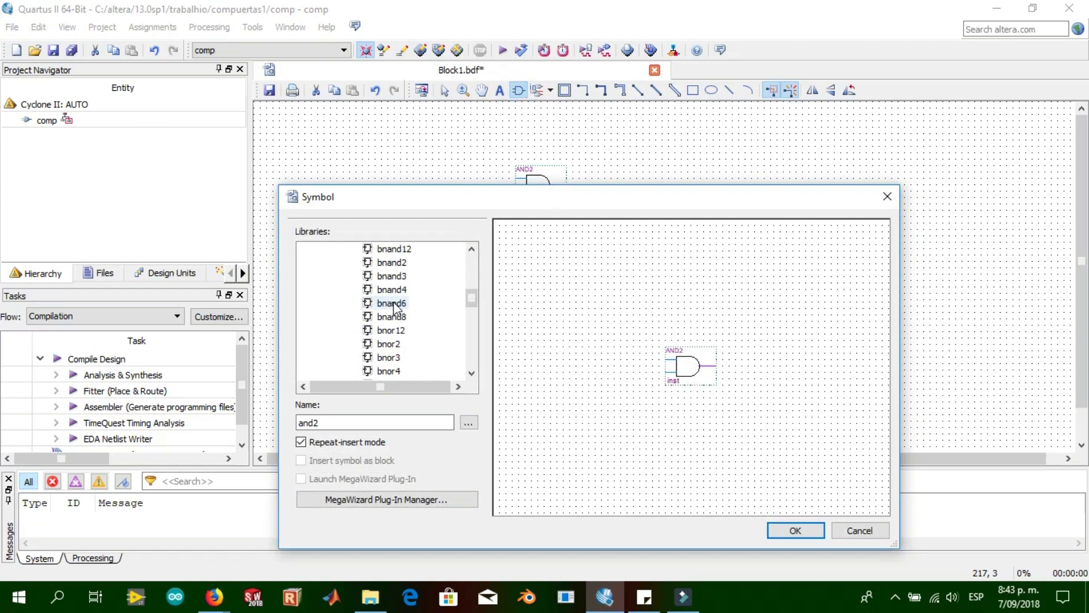
pyautogui.scroll(-6, 406, 340)
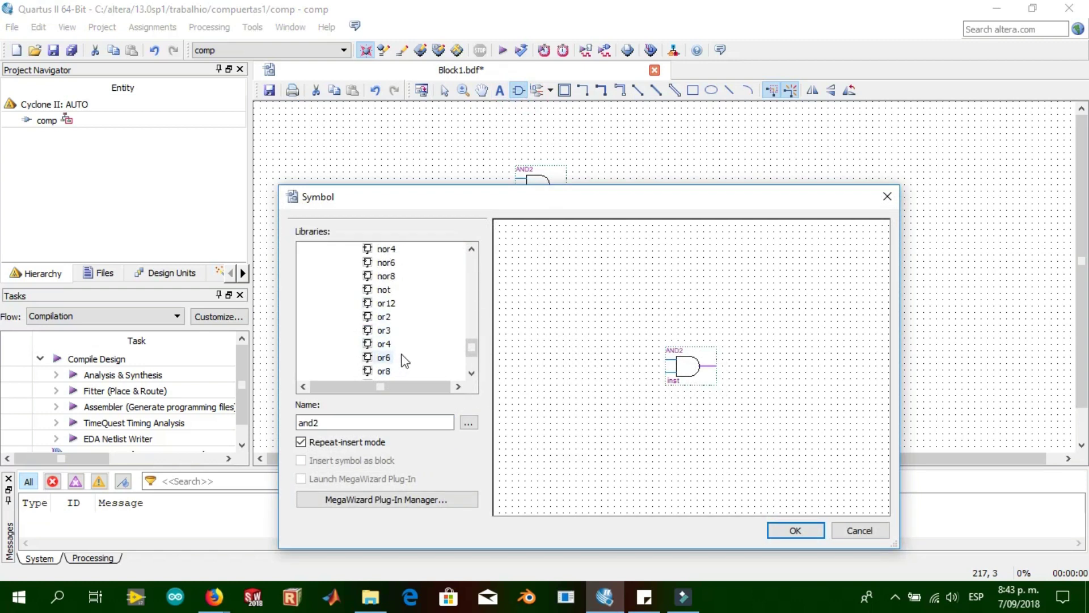
pyautogui.click(385, 316)
pyautogui.click(793, 530)
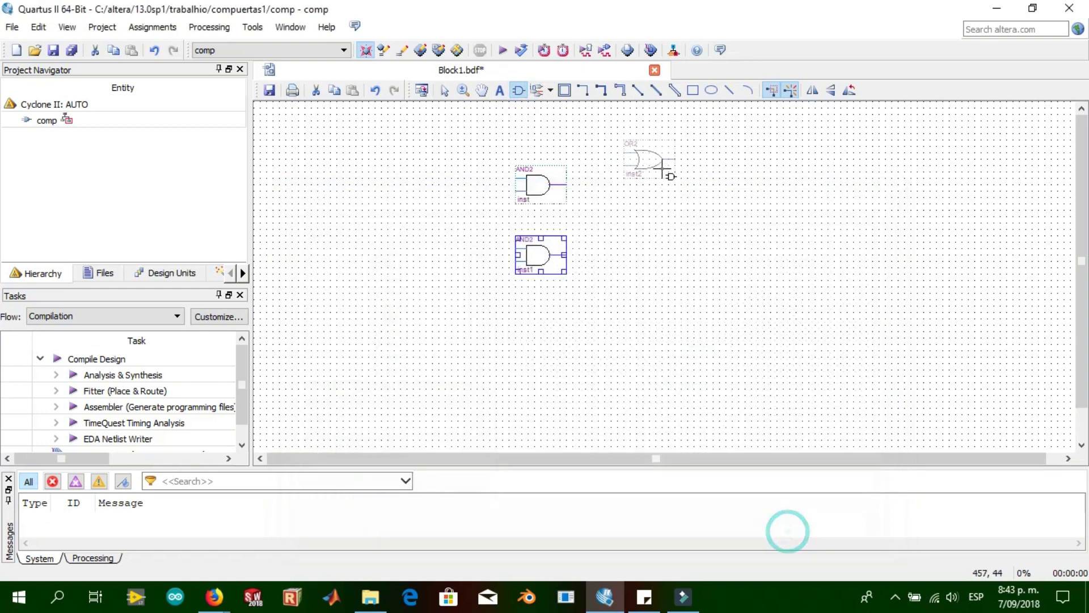
pyautogui.click(636, 189)
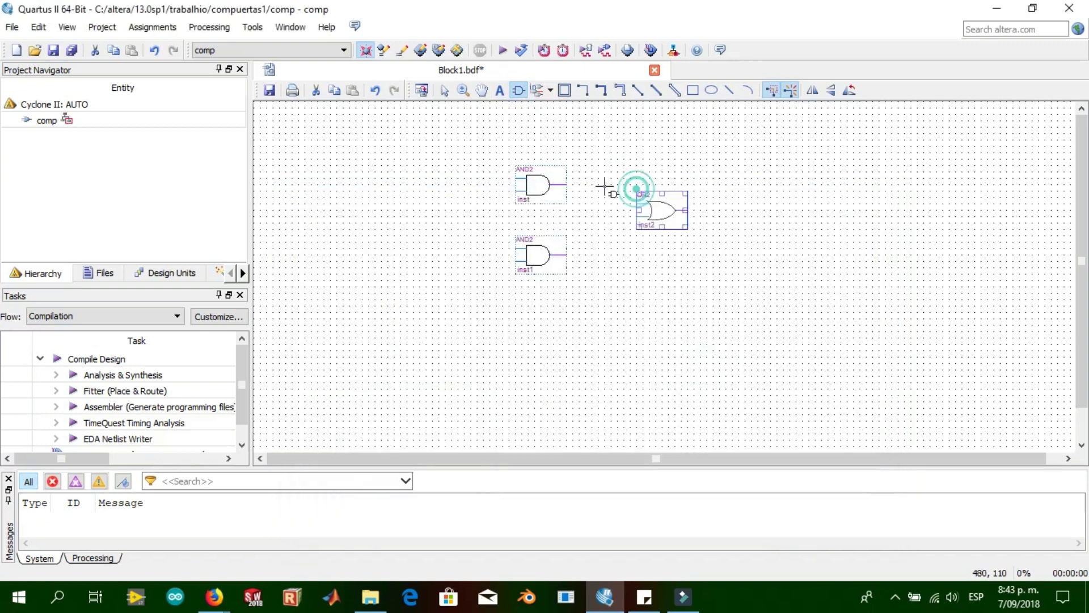
pyautogui.click(518, 90)
pyautogui.click(887, 196)
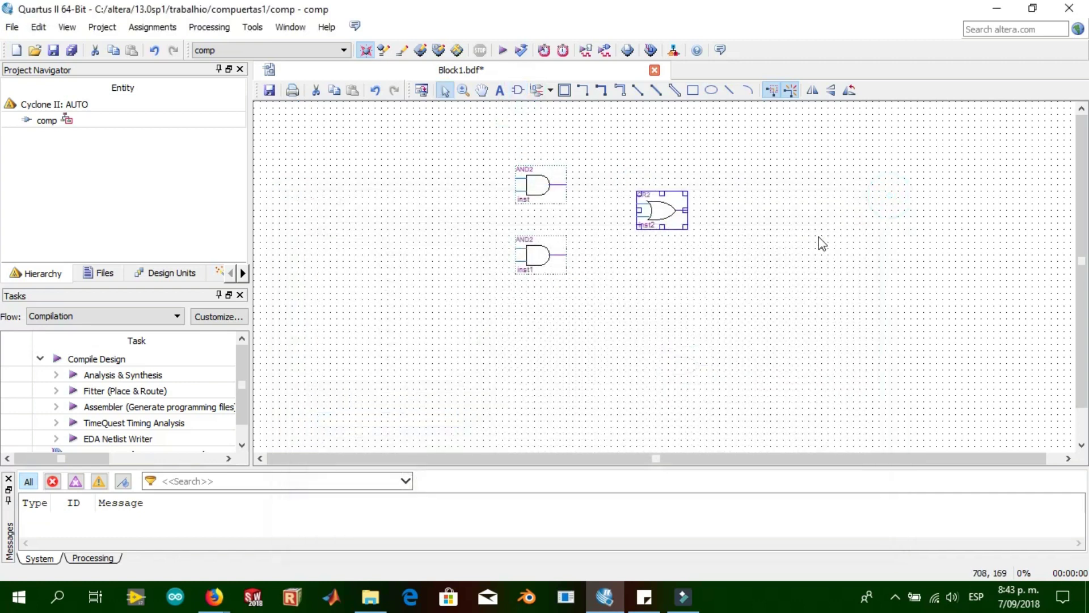
pyautogui.click(794, 233)
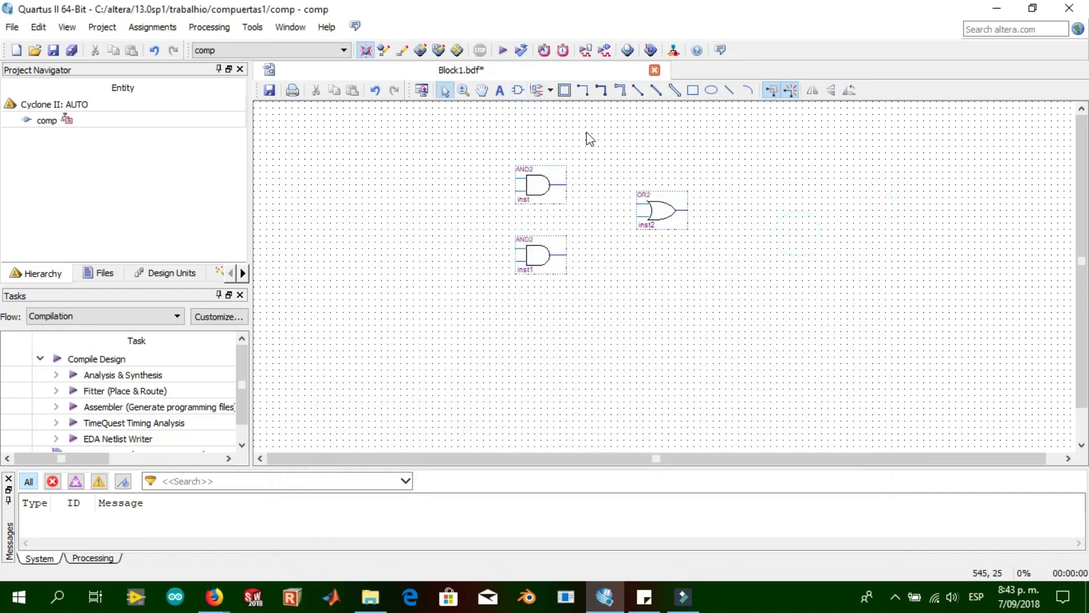
# - Shift the lower AND gate and the OR gate slightly down and to the right, centring the OR between the AND gates
pyautogui.click(556, 251)
pyautogui.moveTo(556, 251); pyautogui.dragTo(563, 259)
pyautogui.click(665, 213)
pyautogui.moveTo(668, 221); pyautogui.dragTo(673, 227)
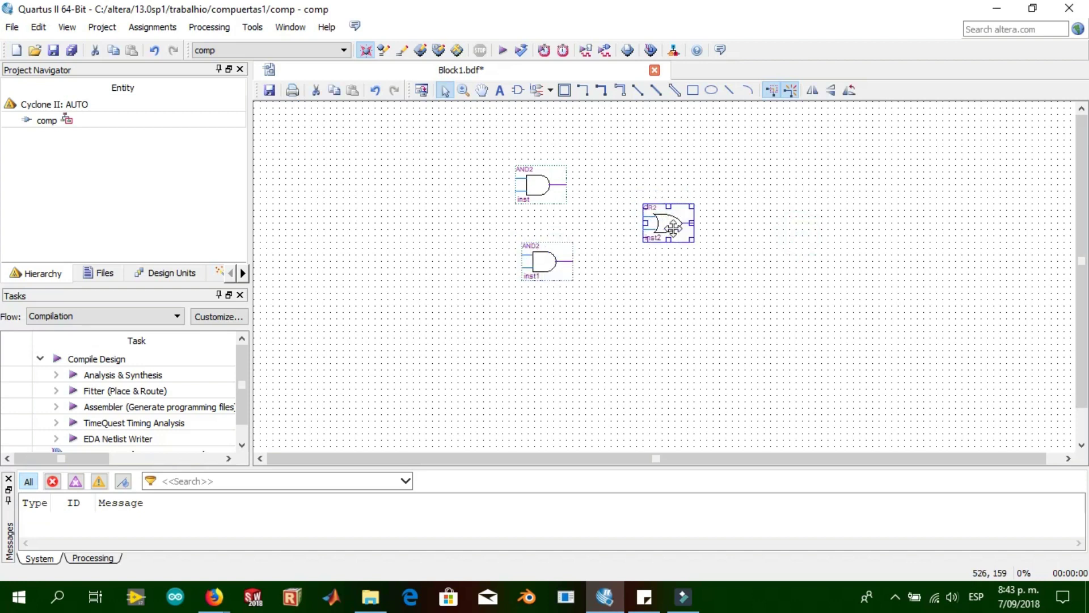
pyautogui.click(644, 171)
pyautogui.click(519, 179)
pyautogui.click(487, 189)
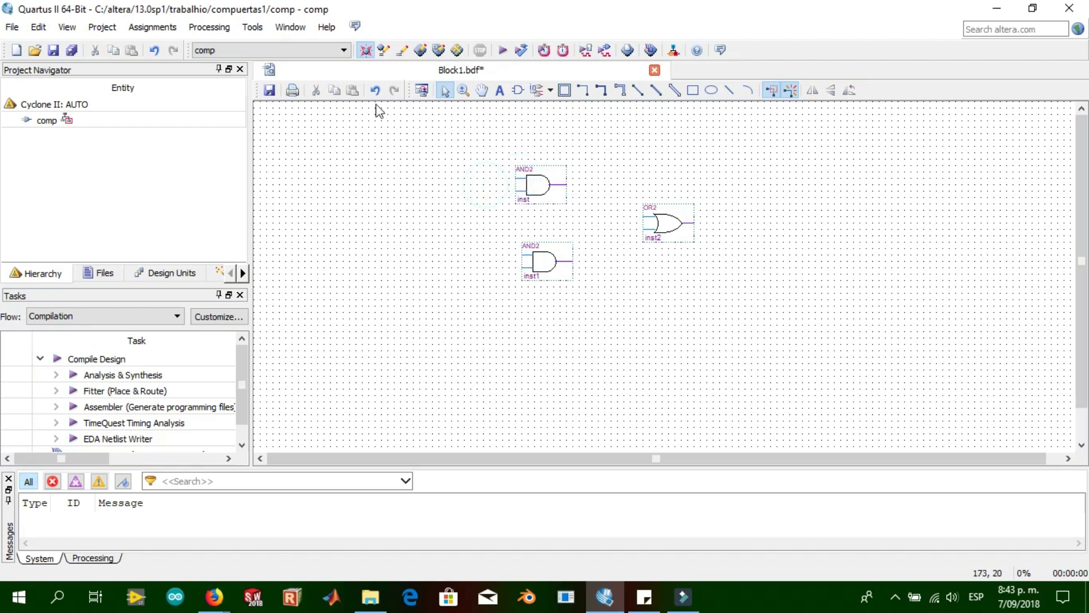
# - Place four input pins, one directly on each input of the two AND gates
pyautogui.click(549, 92)
pyautogui.click(566, 111)
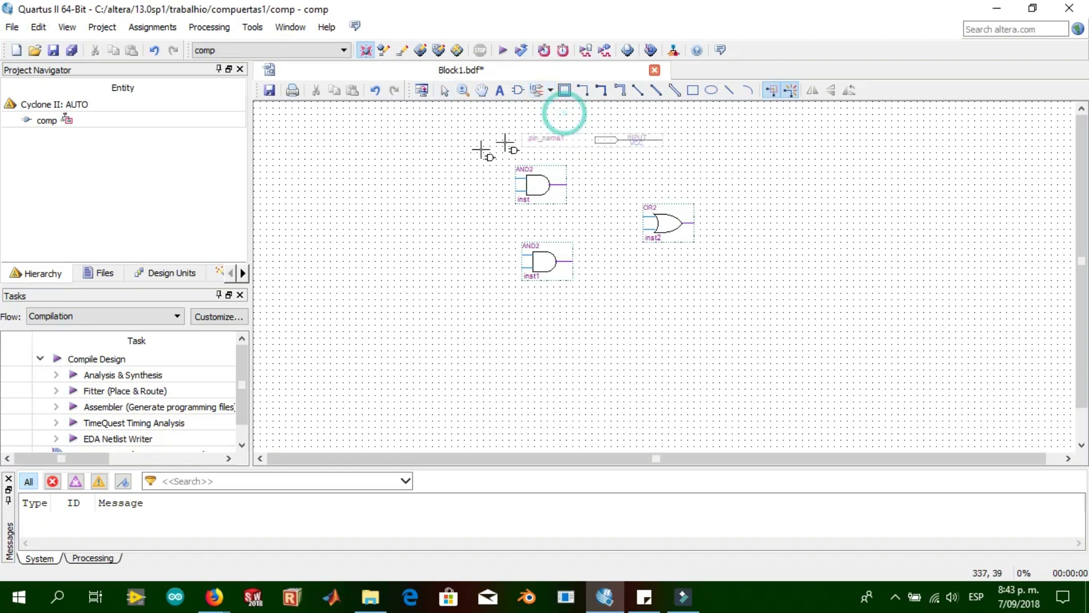
pyautogui.click(374, 172)
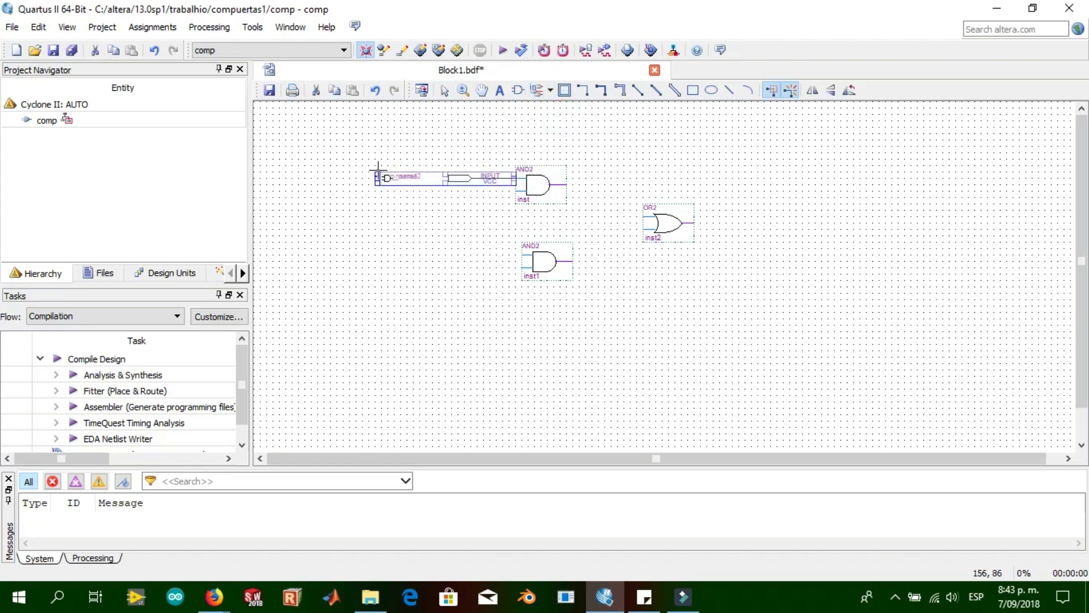
pyautogui.click(381, 185)
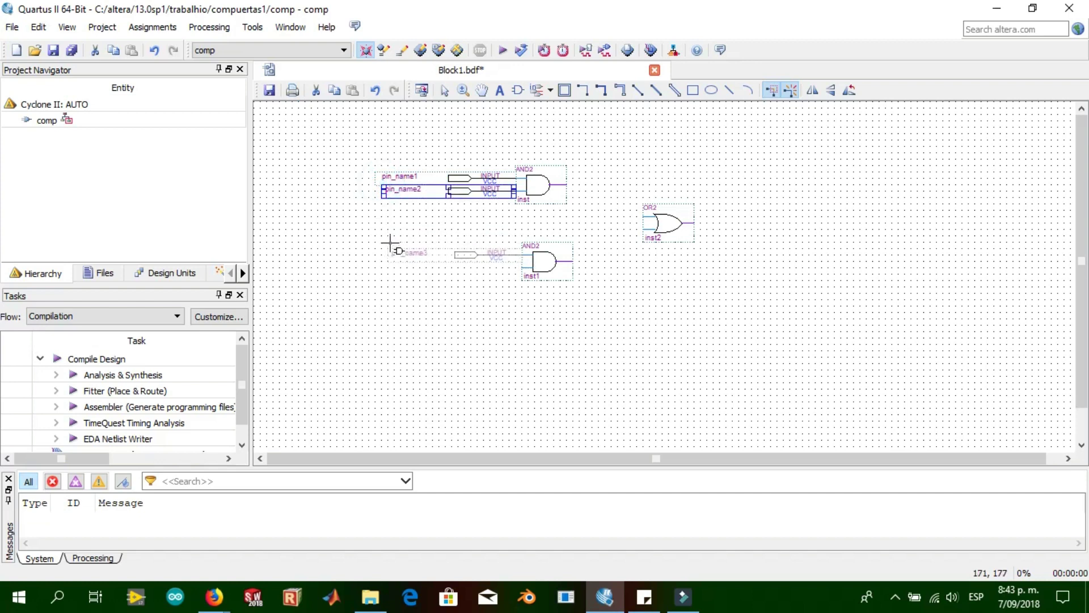
pyautogui.click(388, 250)
pyautogui.click(395, 262)
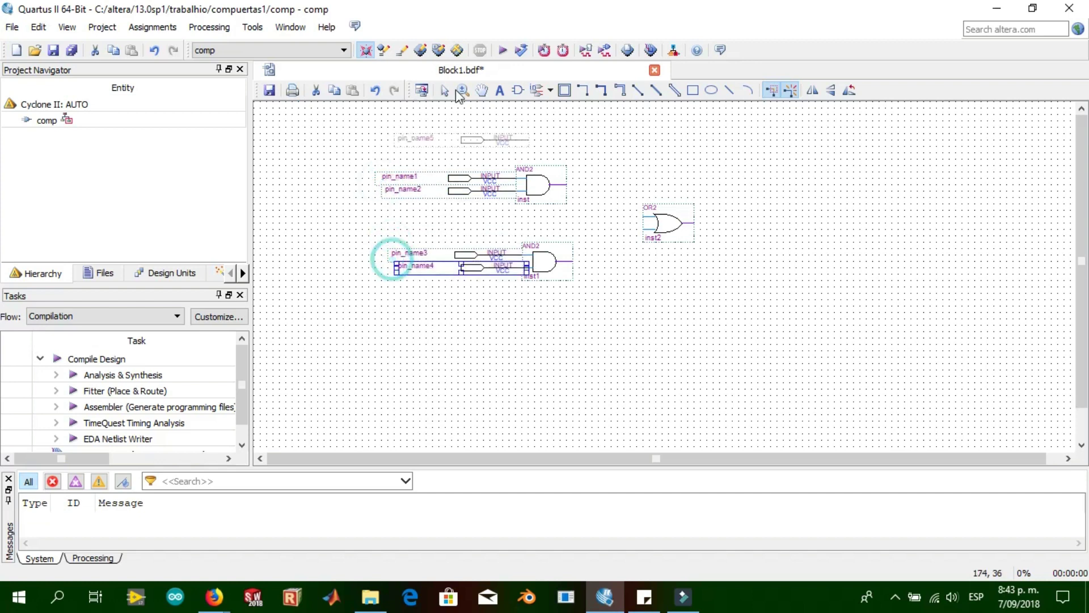
# - Place an output pin directly on the OR gate's output and end the pin placement
pyautogui.click(551, 90)
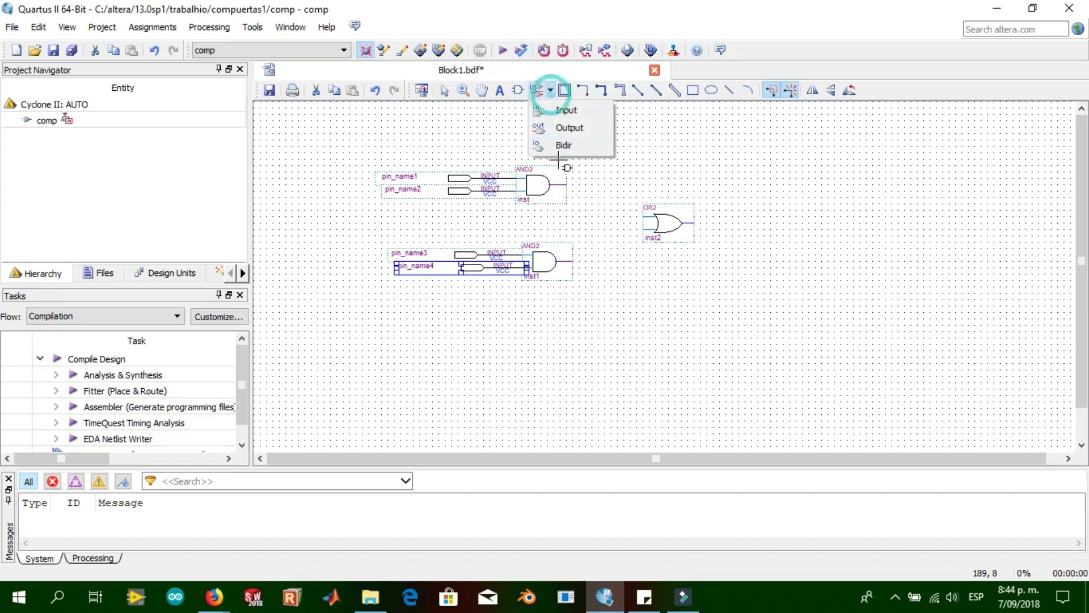
pyautogui.click(573, 130)
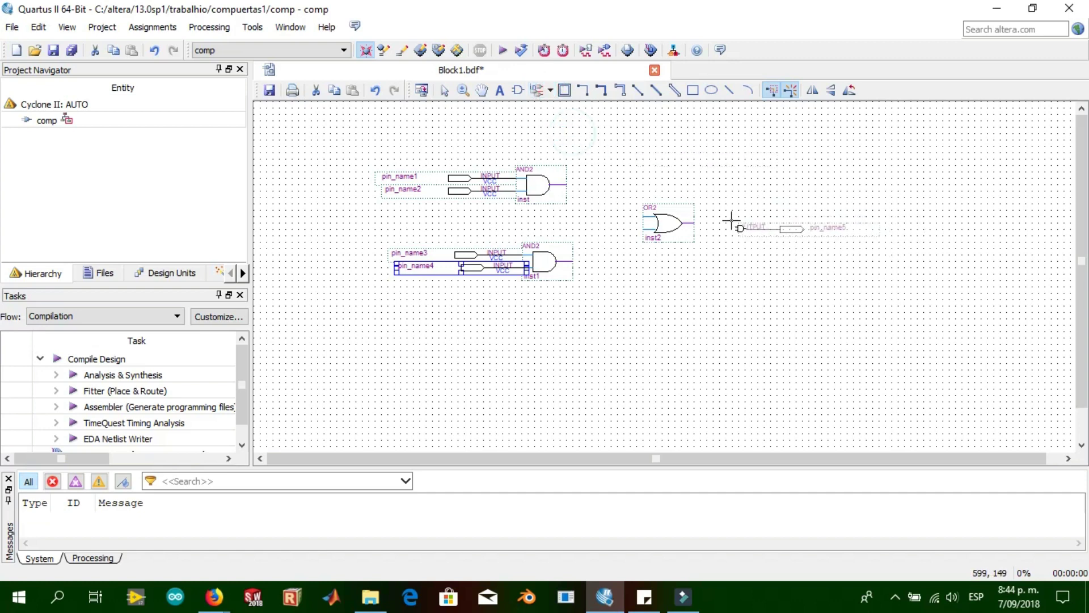
pyautogui.click(690, 215)
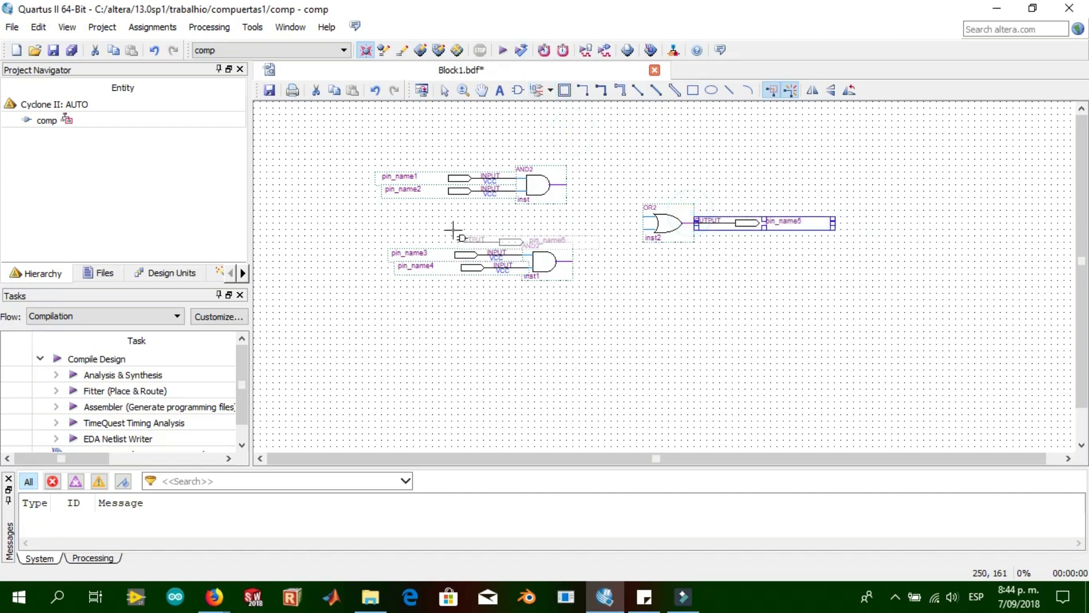
pyautogui.press('Escape')
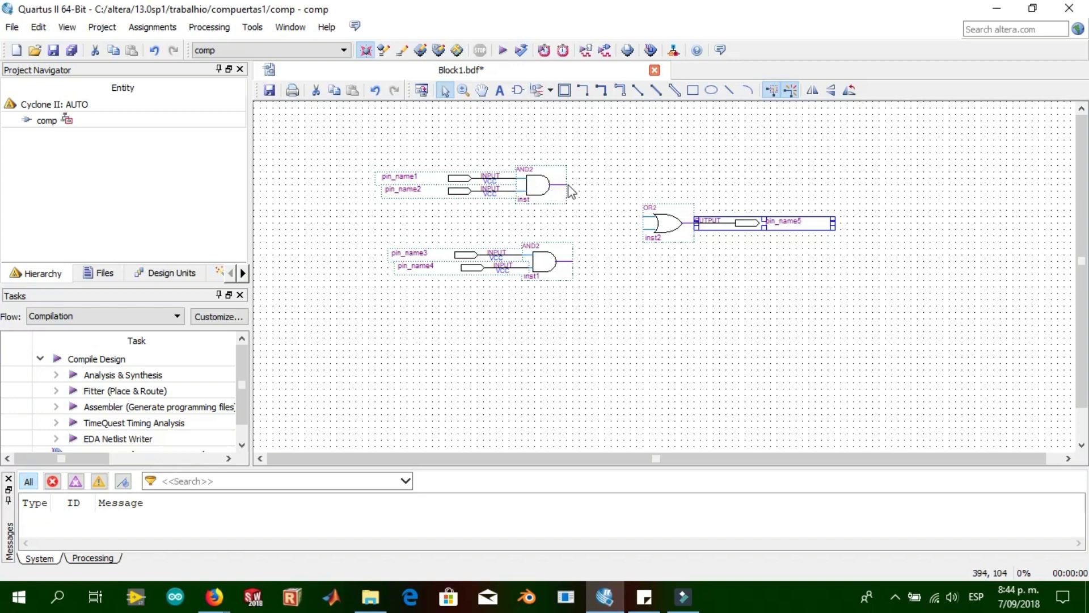
# - Wire the upper AND gate's output to the OR gate's upper input and the lower AND gate's output to its lower input
pyautogui.click(463, 90)
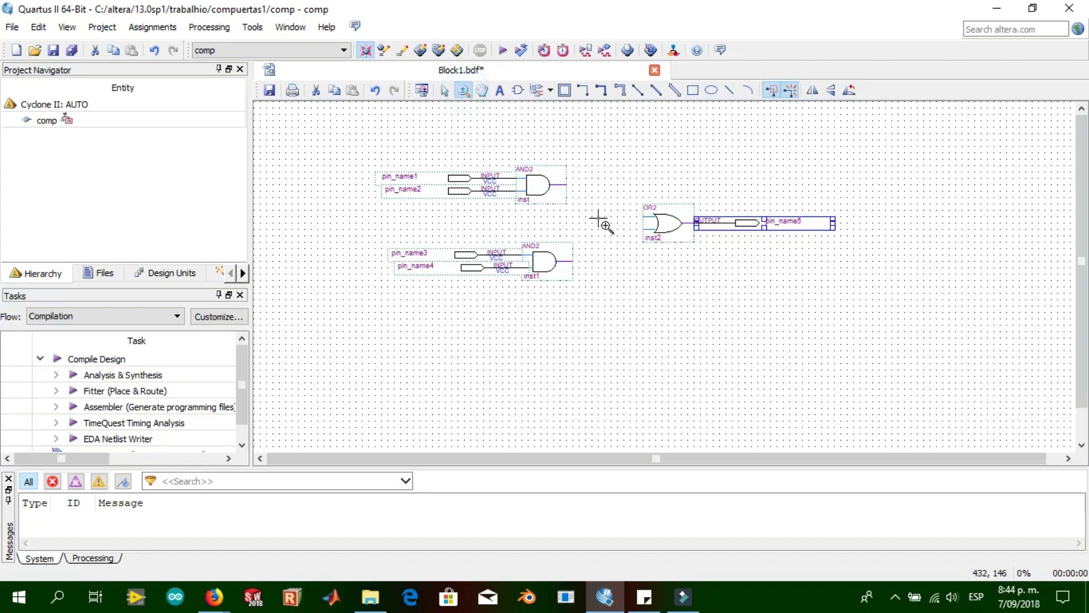
pyautogui.click(601, 199)
pyautogui.click(601, 196)
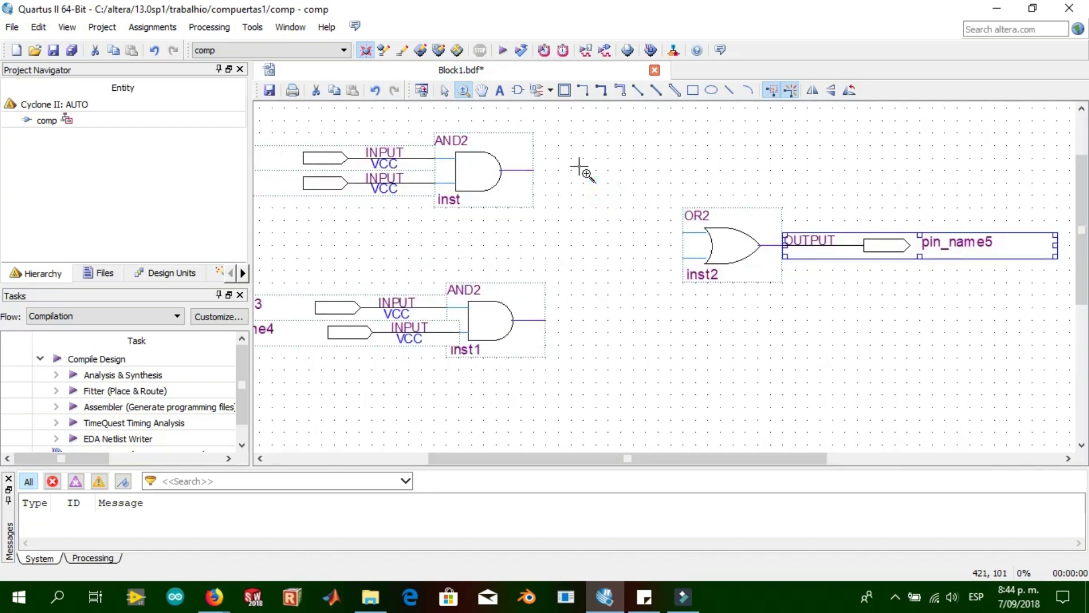
pyautogui.click(585, 90)
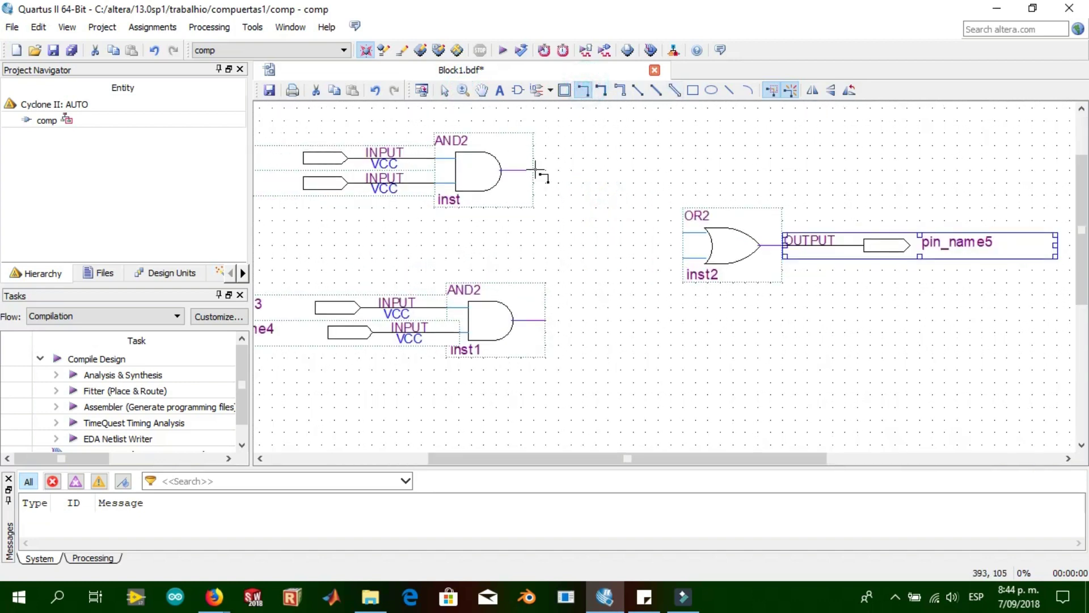
pyautogui.moveTo(532, 170)
pyautogui.mouseDown()
pyautogui.moveTo(578, 170)
pyautogui.moveTo(683, 232)
pyautogui.mouseUp()
pyautogui.moveTo(548, 320)
pyautogui.mouseDown()
pyautogui.moveTo(682, 268)
pyautogui.moveTo(680, 258)
pyautogui.mouseUp()
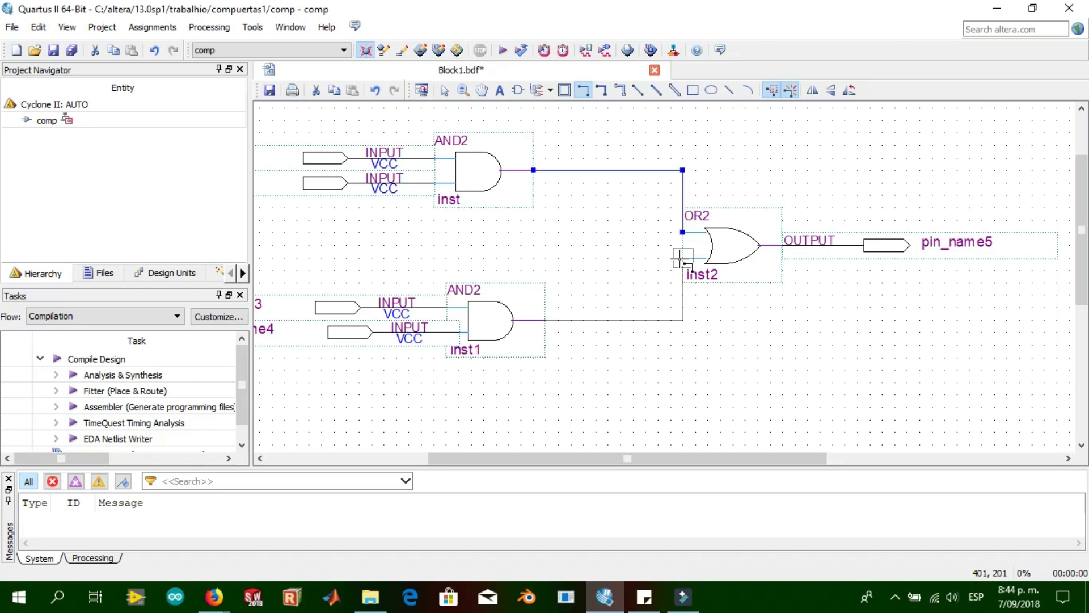
pyautogui.moveTo(675, 259); pyautogui.dragTo(678, 258)
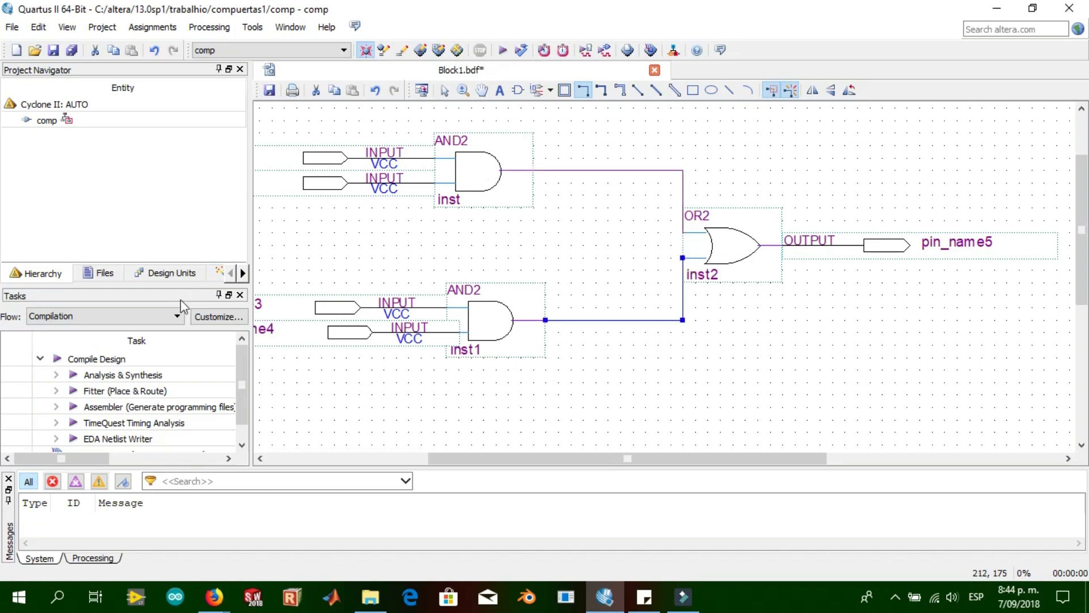
# - Rename the upper AND gate's two input pins a and b
pyautogui.scroll(-1, 579, 318)
pyautogui.scroll(1, 600, 445)
pyautogui.moveTo(601, 458); pyautogui.dragTo(489, 461)
pyautogui.click(580, 89)
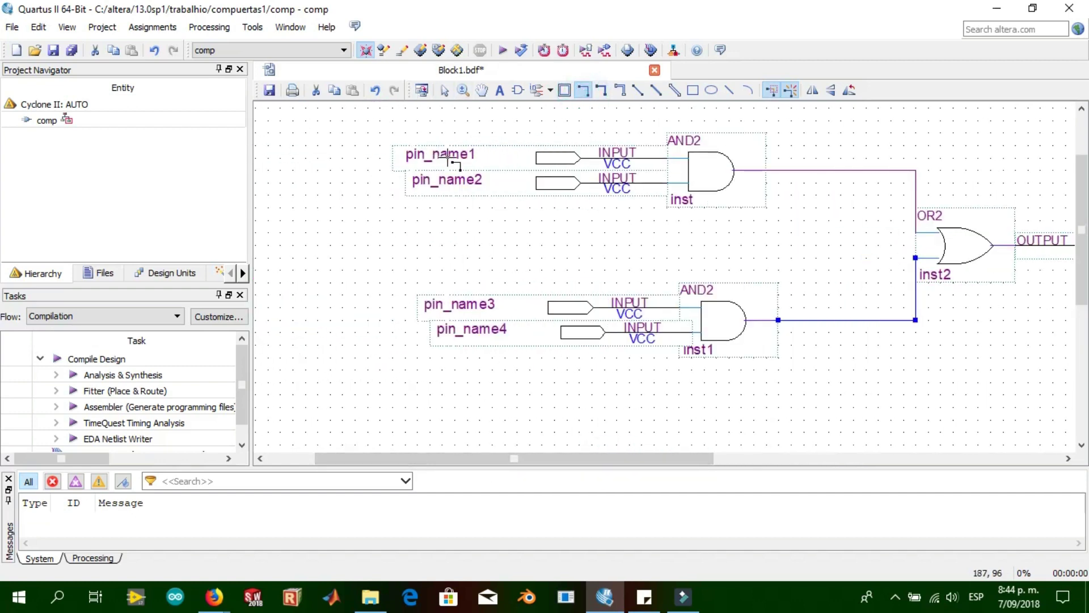
pyautogui.press('Escape')
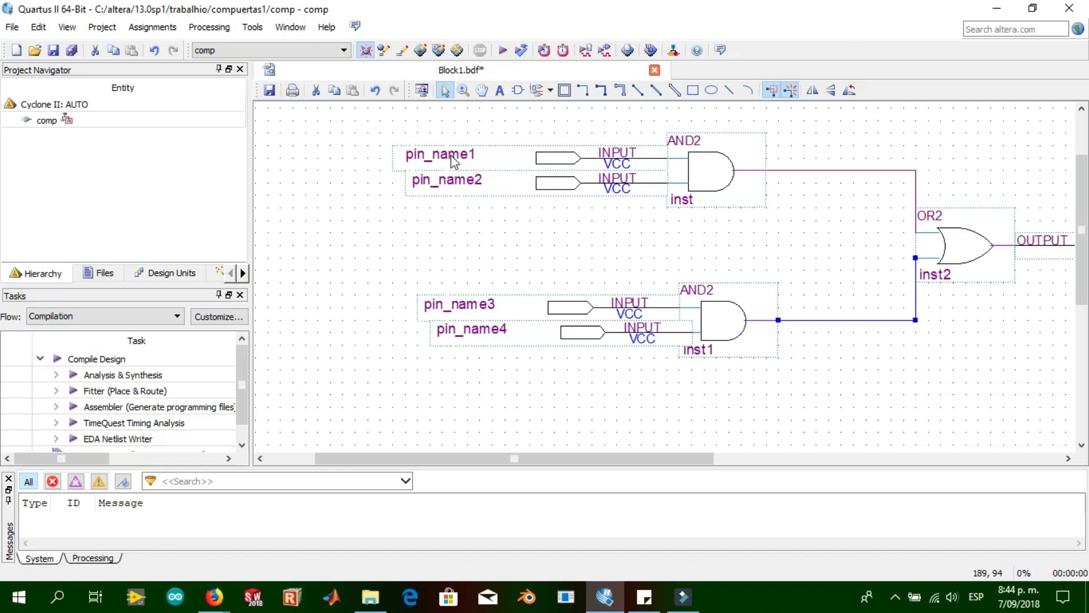
pyautogui.doubleClick(452, 156)
pyautogui.write('a')
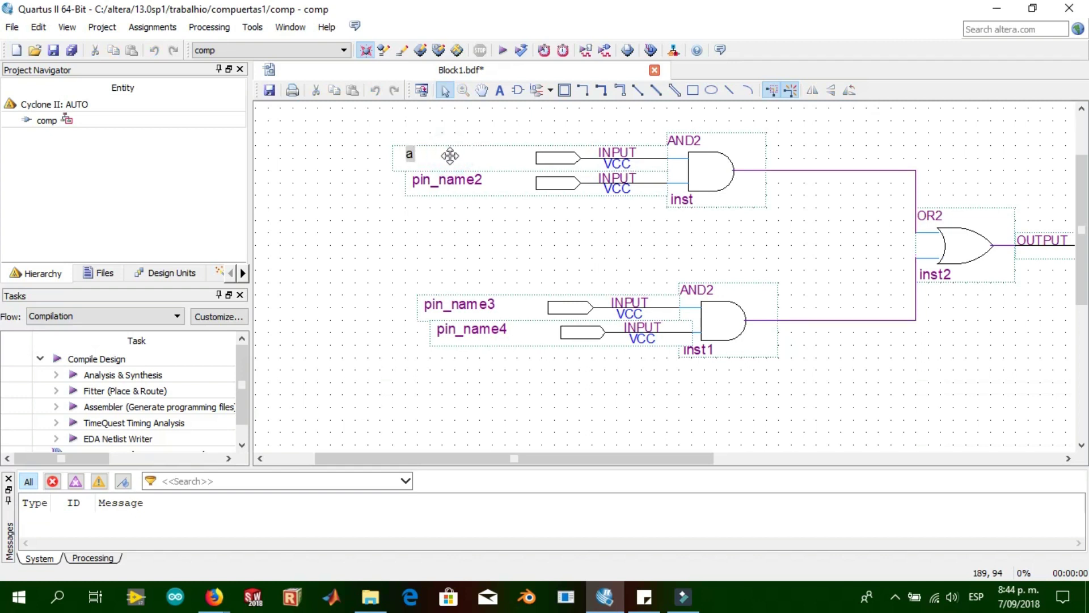
pyautogui.doubleClick(461, 181)
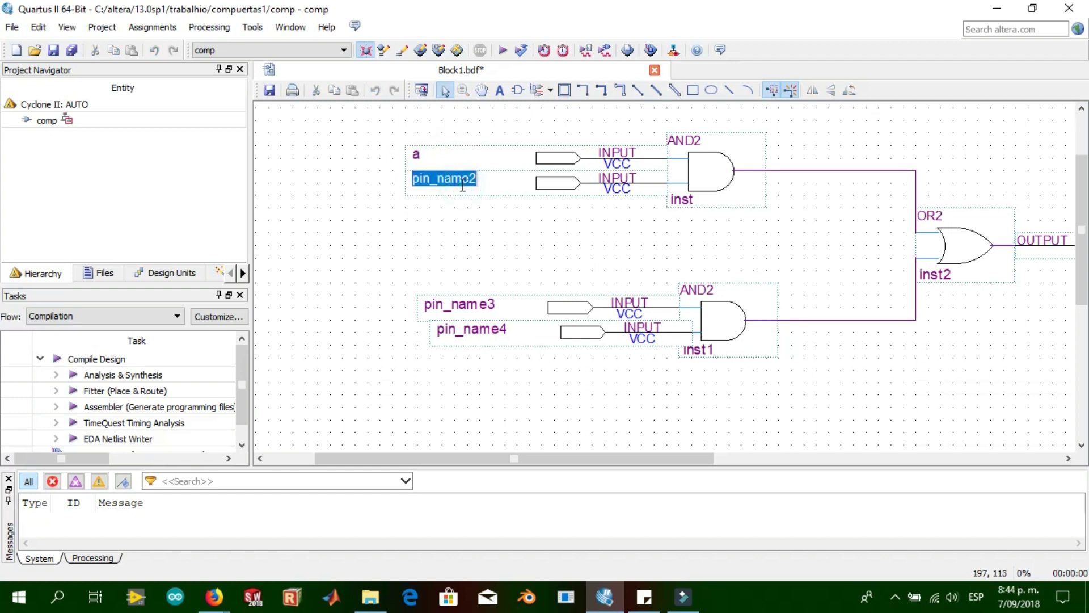
pyautogui.write('b')
# - Rename the lower AND gate's two input pins c and d
pyautogui.doubleClick(457, 303)
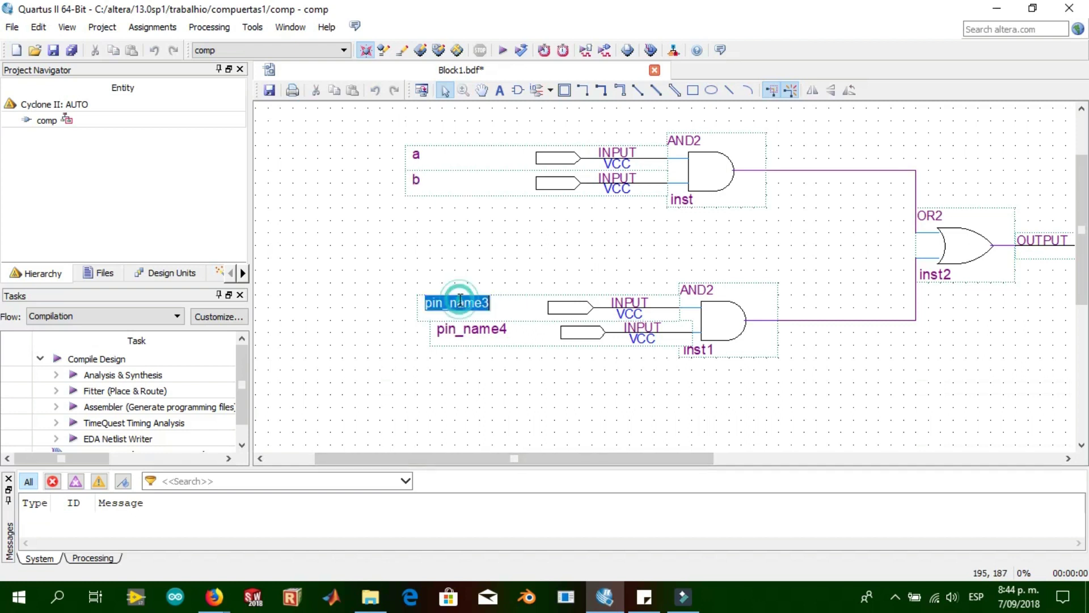
pyautogui.write('c')
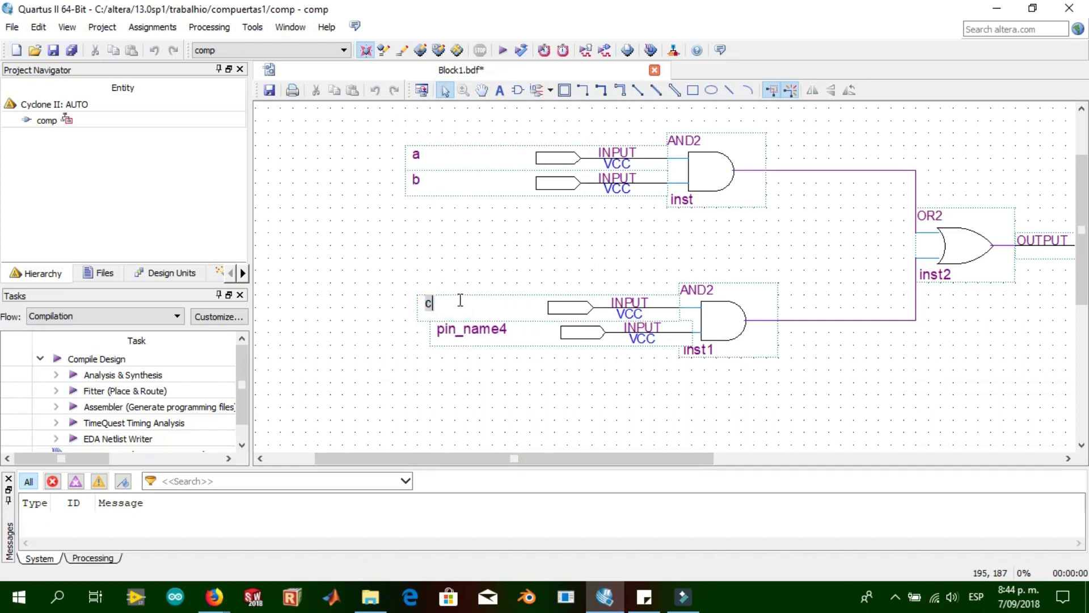
pyautogui.doubleClick(478, 332)
pyautogui.write('d')
# - Rename the output pin on the OR gate o
pyautogui.moveTo(624, 458); pyautogui.dragTo(808, 459)
pyautogui.doubleClick(802, 243)
pyautogui.write('o')
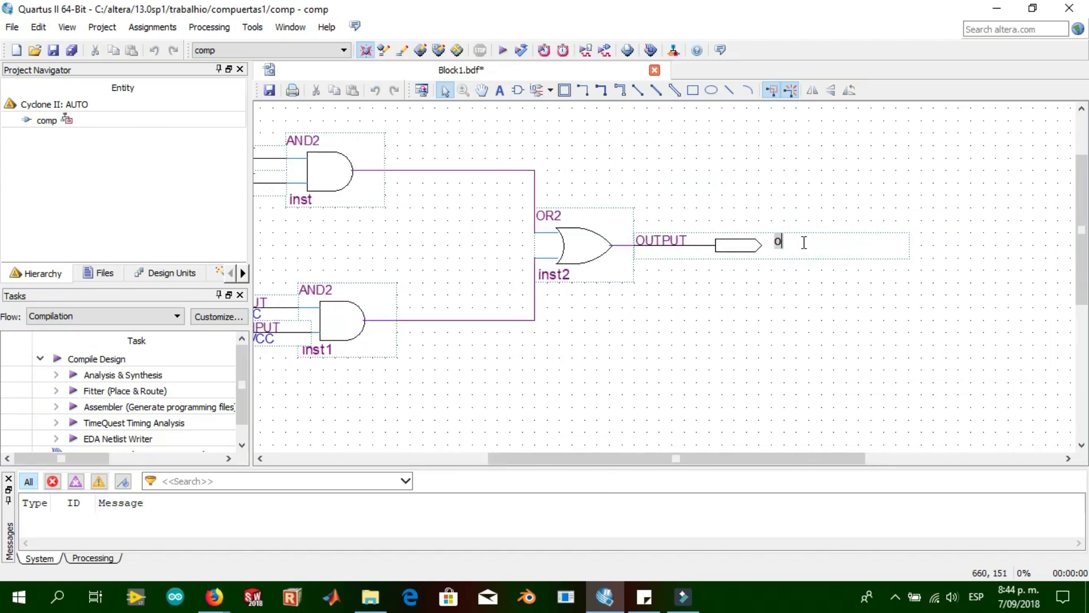
pyautogui.moveTo(827, 451); pyautogui.dragTo(677, 460)
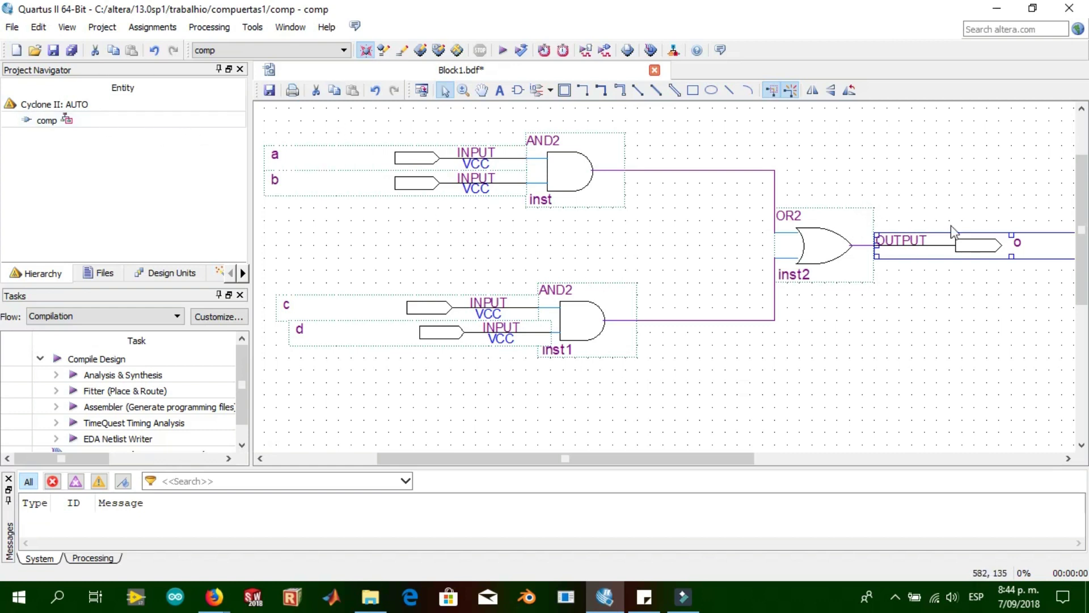
# - Run Analysis & Synthesis, saving the schematic as comp in the compuertas1 folder and adding it to the current project
pyautogui.doubleClick(72, 376)
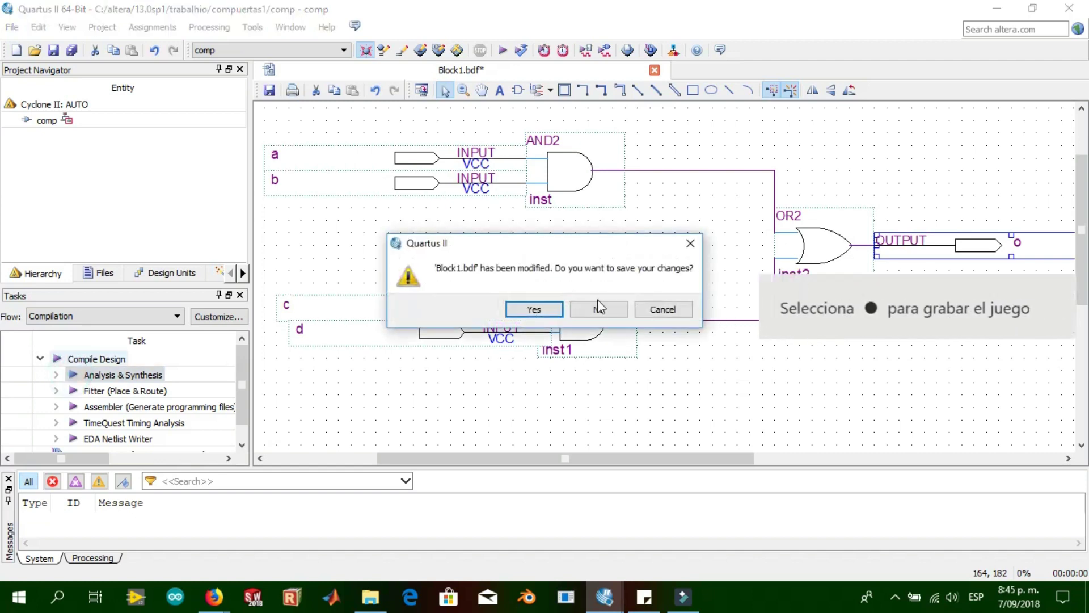
pyautogui.click(533, 308)
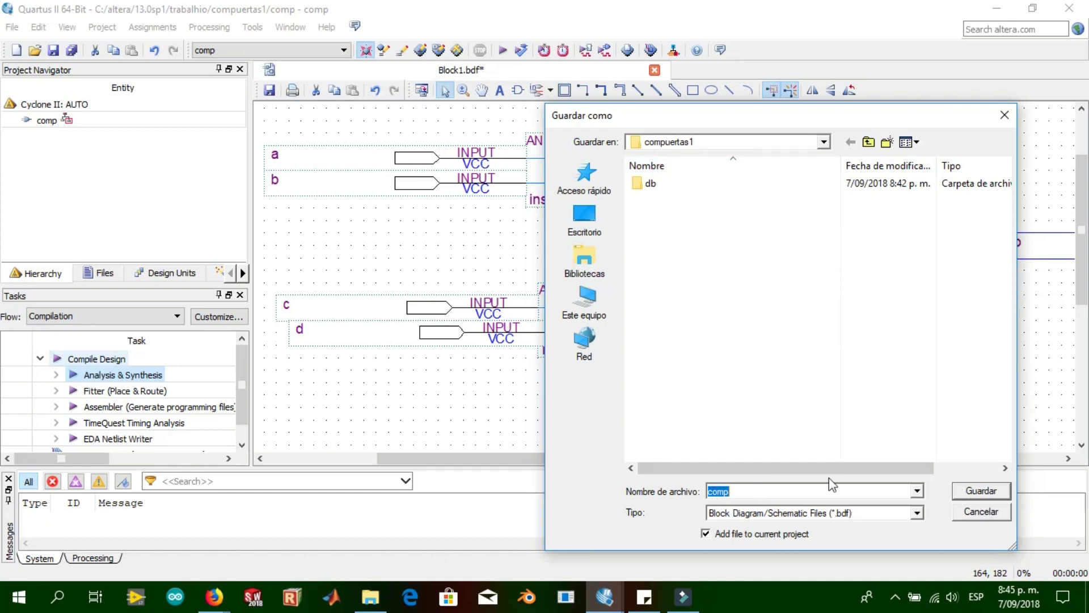
pyautogui.click(974, 490)
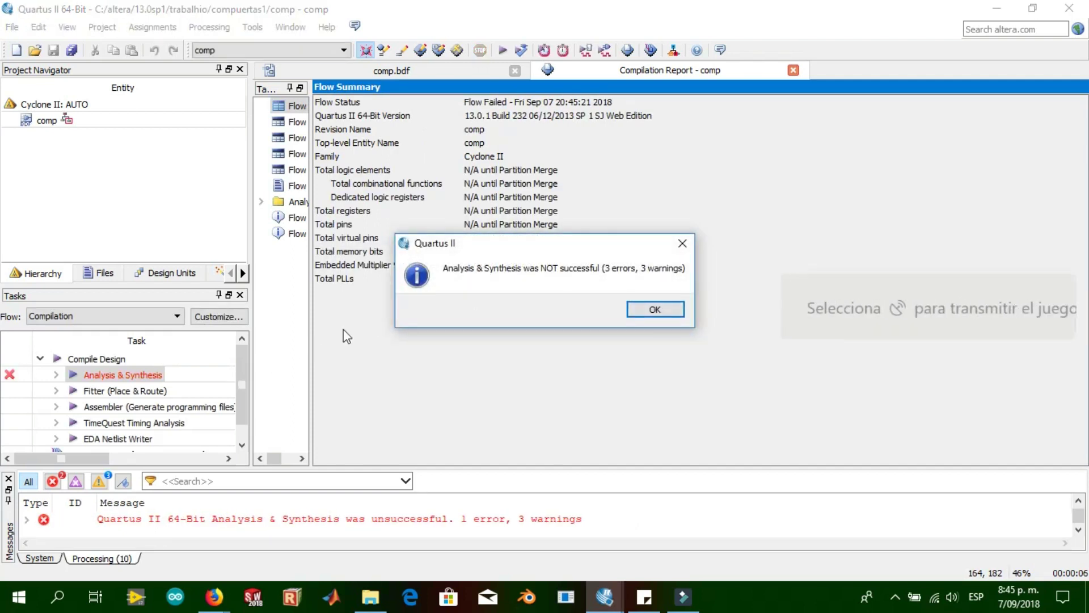
pyautogui.click(654, 310)
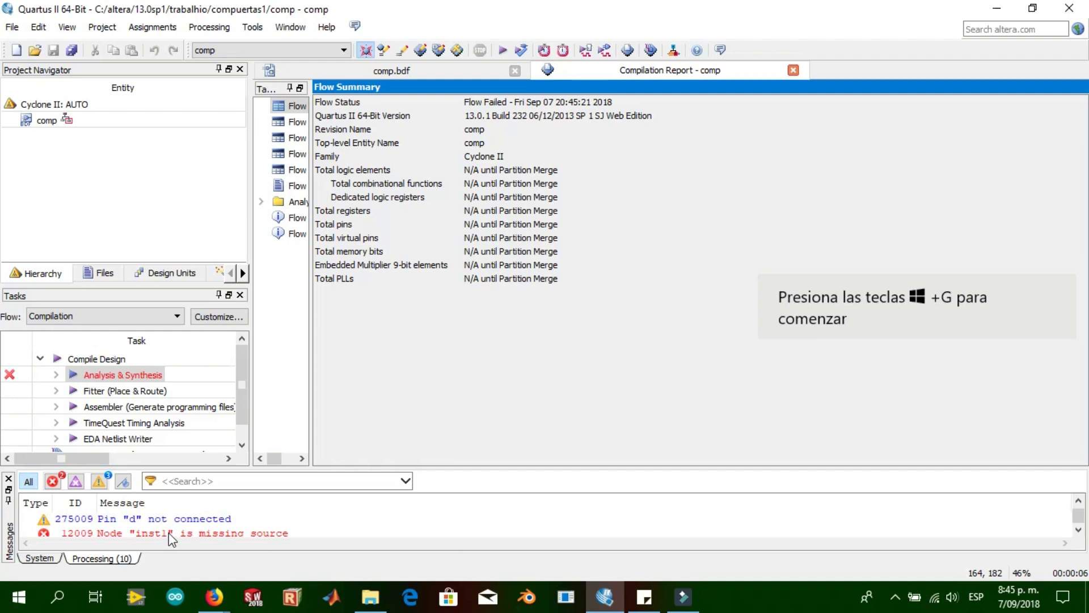
# - Locate the inst1 missing-source error in the schematic and shift input pin d slightly left, clear of the lower AND gate
pyautogui.doubleClick(169, 532)
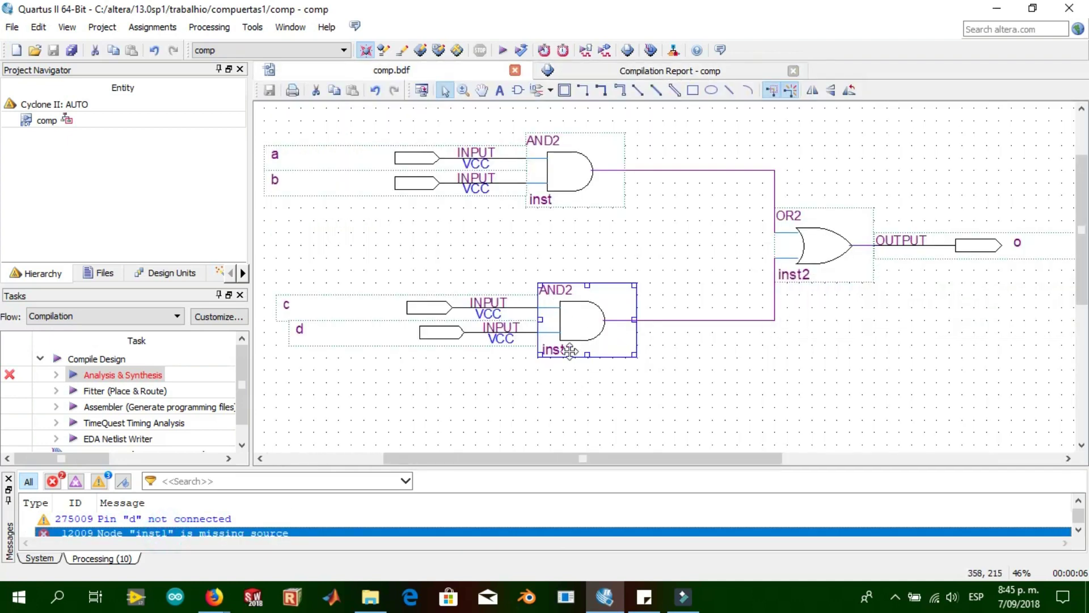
pyautogui.click(576, 383)
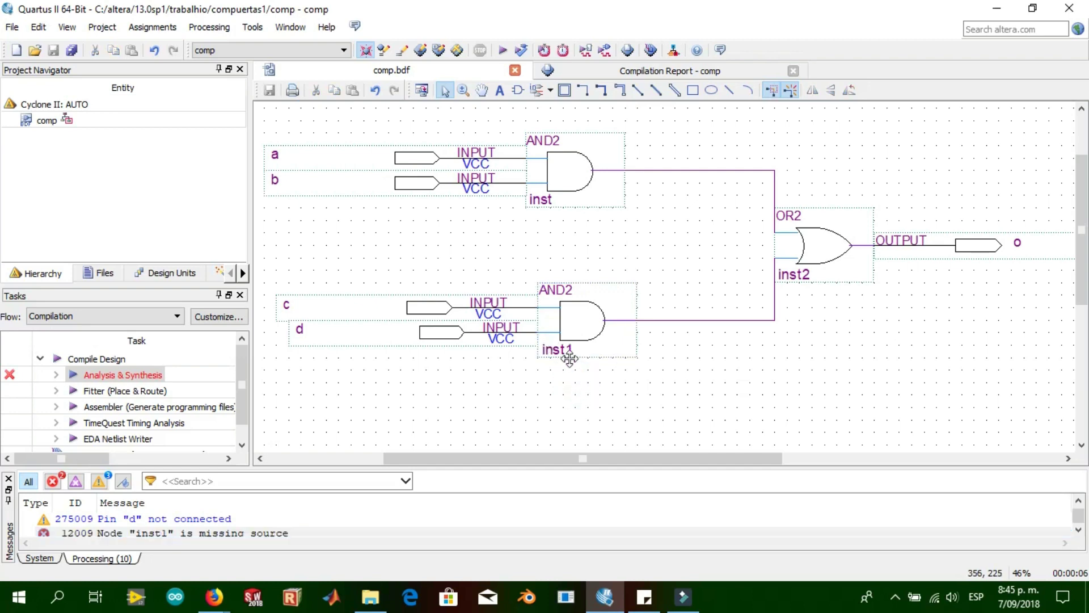
pyautogui.click(443, 334)
pyautogui.moveTo(443, 334); pyautogui.dragTo(419, 336)
pyautogui.keyDown('shift'); pyautogui.hscroll(-1, 445, 372); pyautogui.keyUp('shift')
pyautogui.click(545, 401)
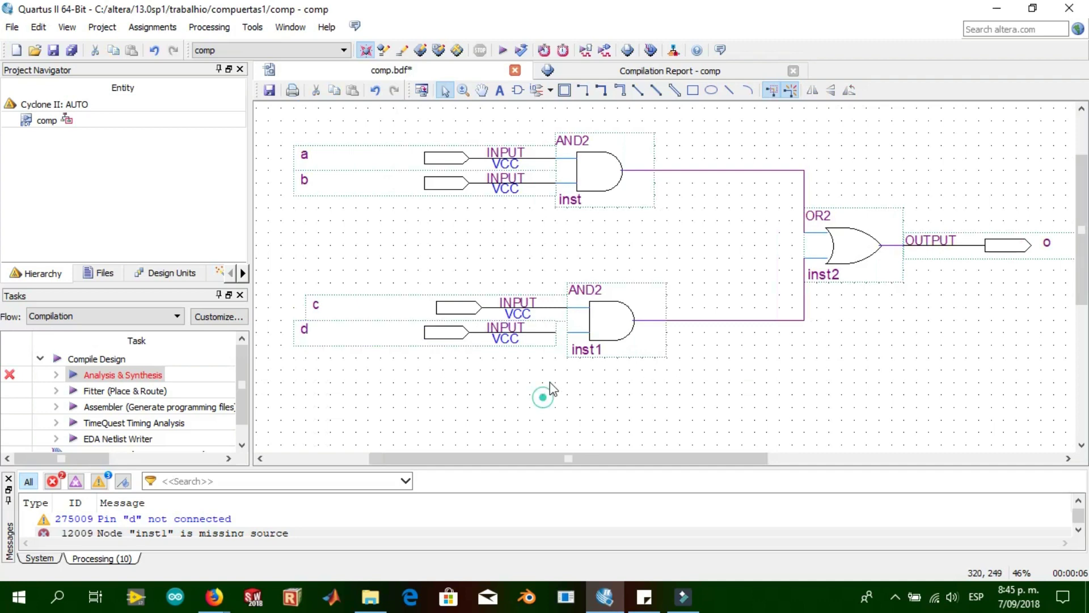
pyautogui.scroll(-1, 563, 342)
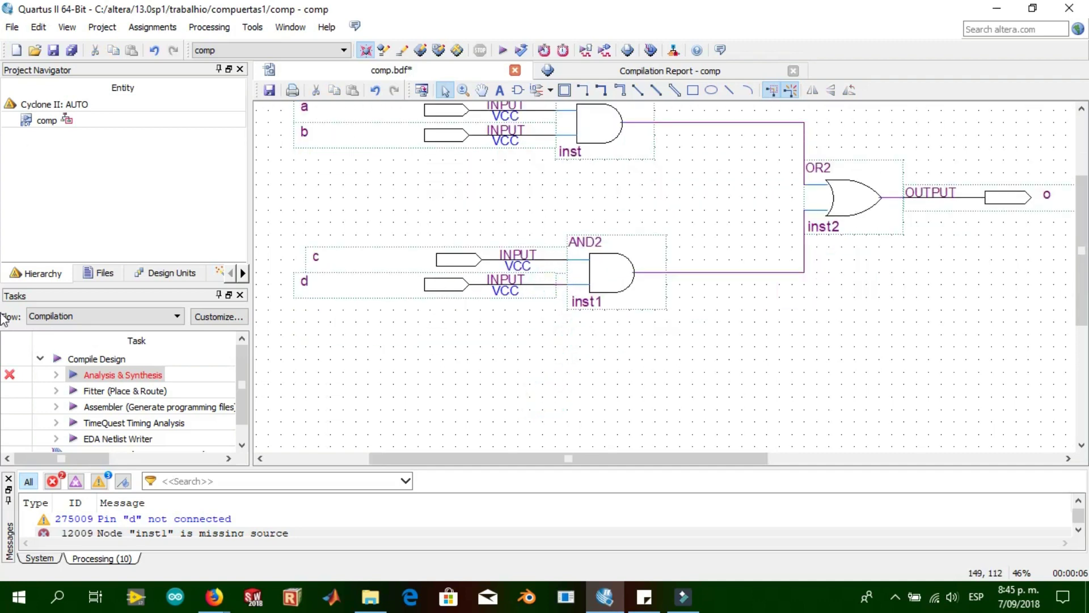
# - Rerun Analysis & Synthesis with the changes to comp.bdf saved, and return to the schematic
pyautogui.doubleClick(74, 376)
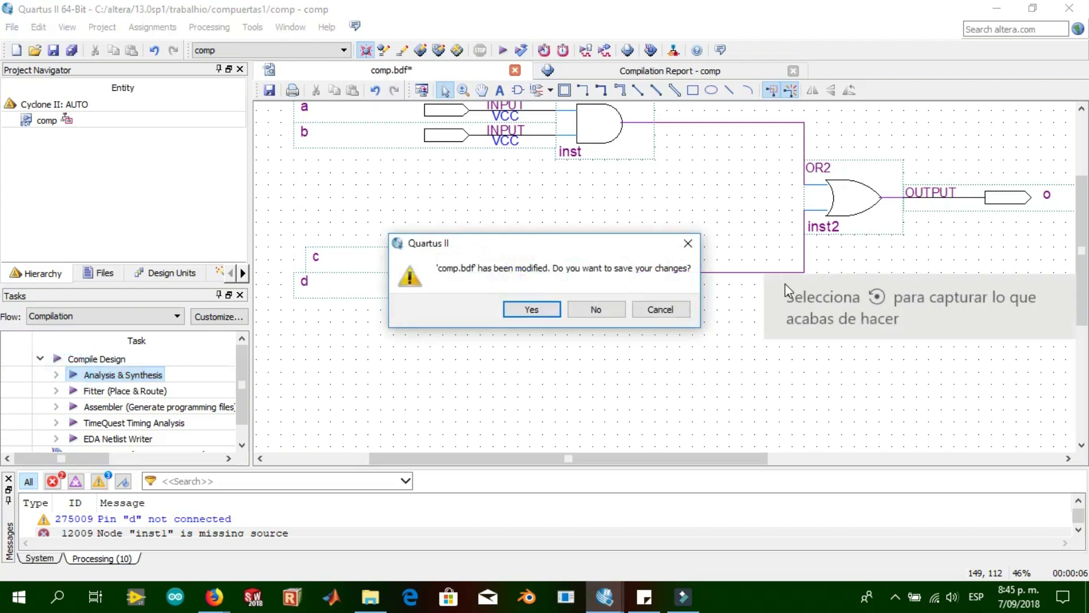
pyautogui.click(529, 308)
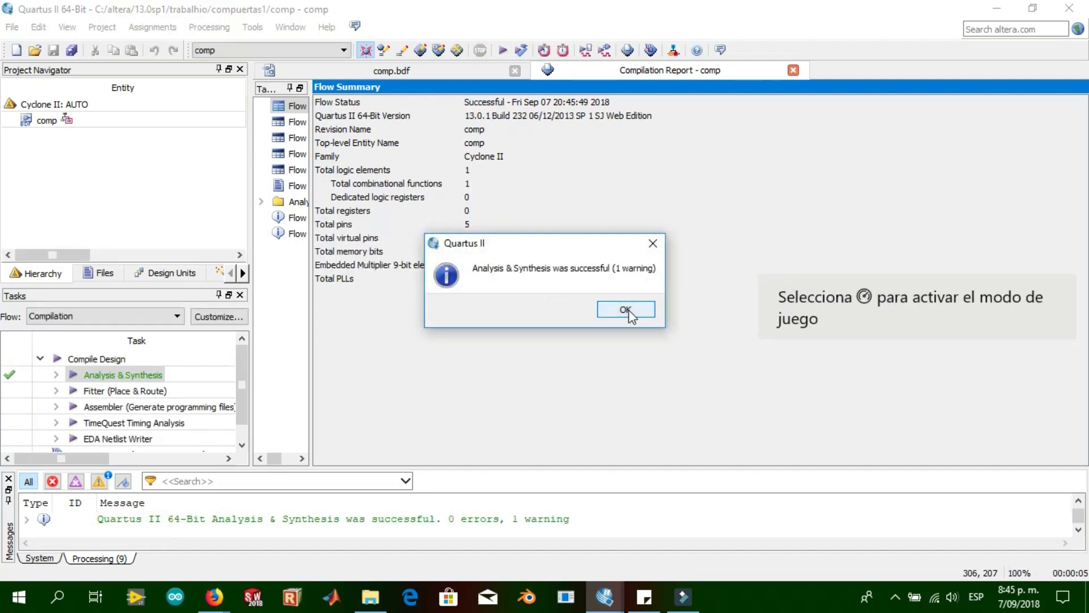
pyautogui.click(626, 309)
pyautogui.click(404, 70)
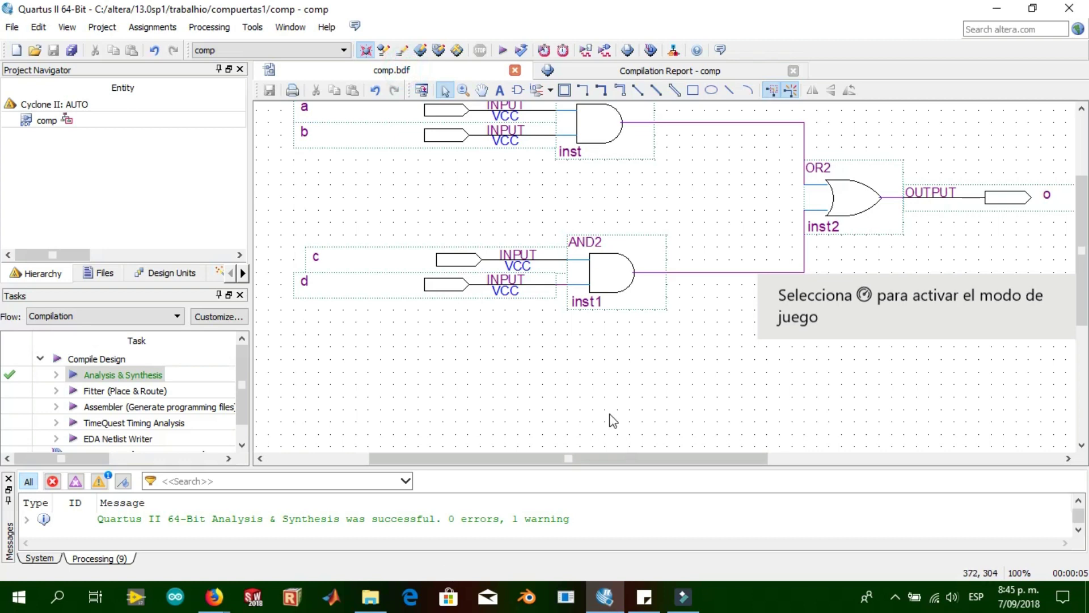
pyautogui.moveTo(563, 462); pyautogui.dragTo(615, 459)
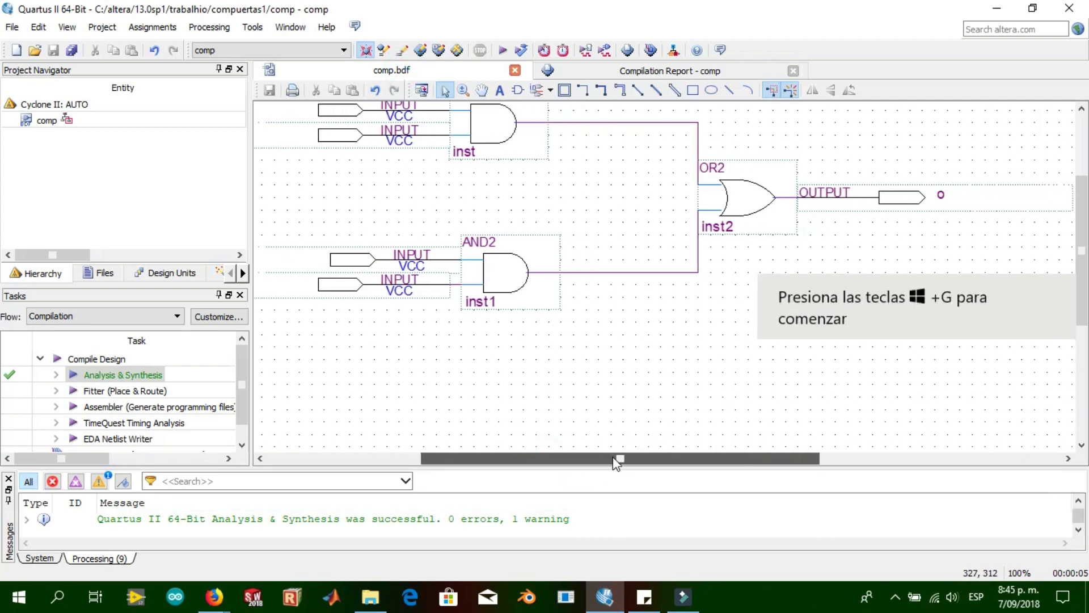
pyautogui.scroll(3, 662, 288)
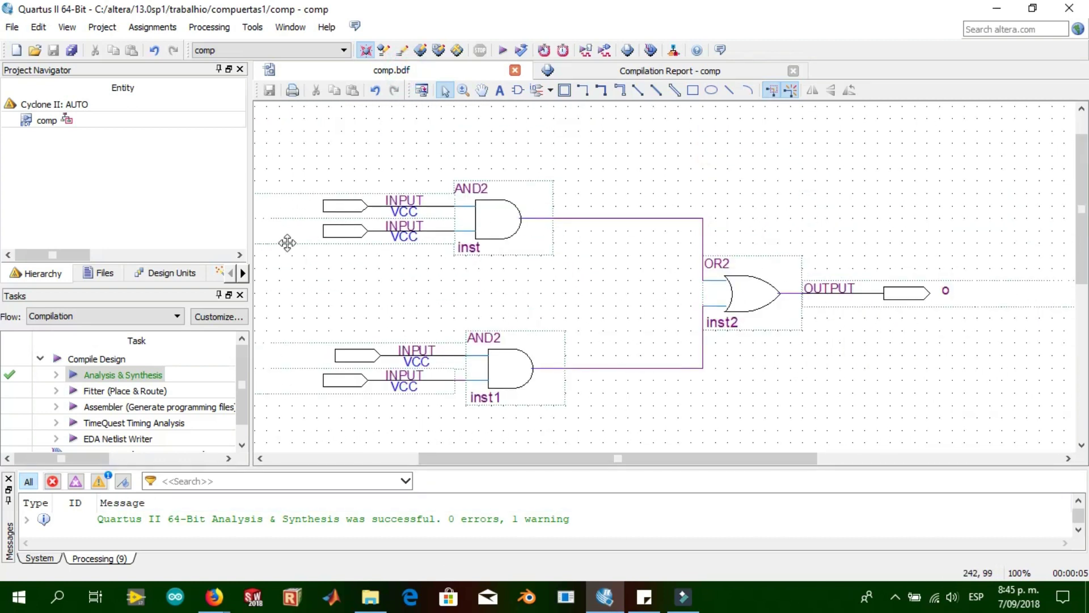
pyautogui.moveTo(619, 458); pyautogui.dragTo(605, 458)
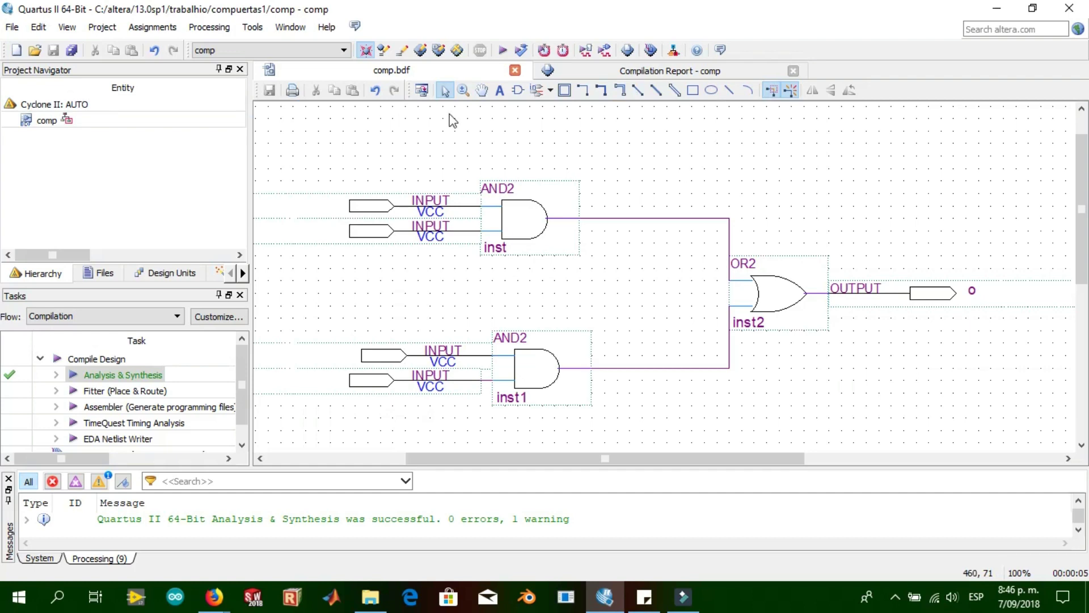
# - Create a new University Program VWF file for simulating the circuit
pyautogui.click(12, 28)
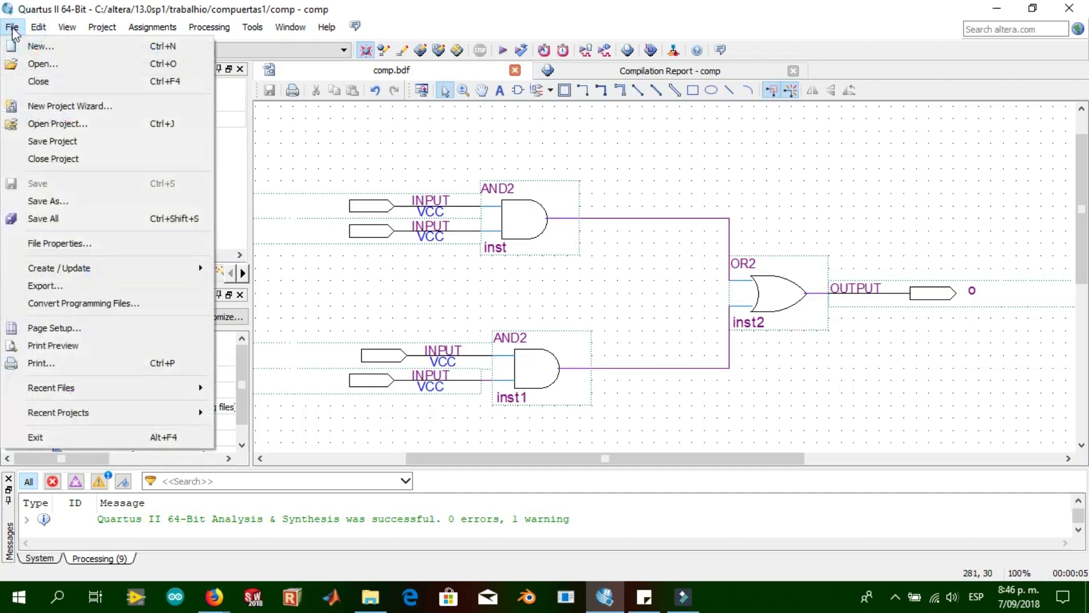
pyautogui.click(40, 46)
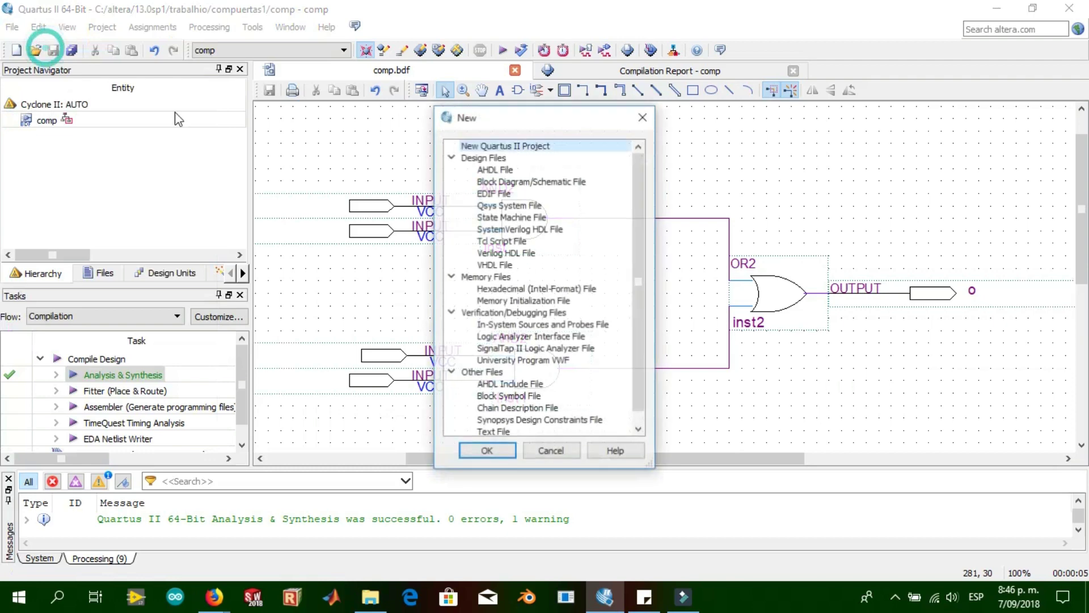
pyautogui.click(527, 360)
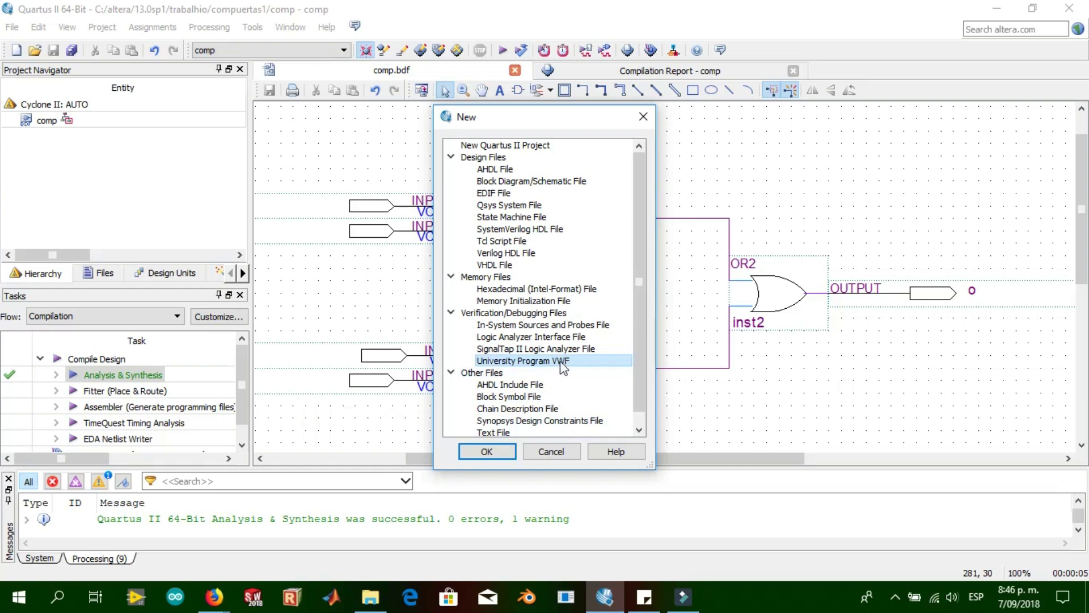
pyautogui.click(489, 452)
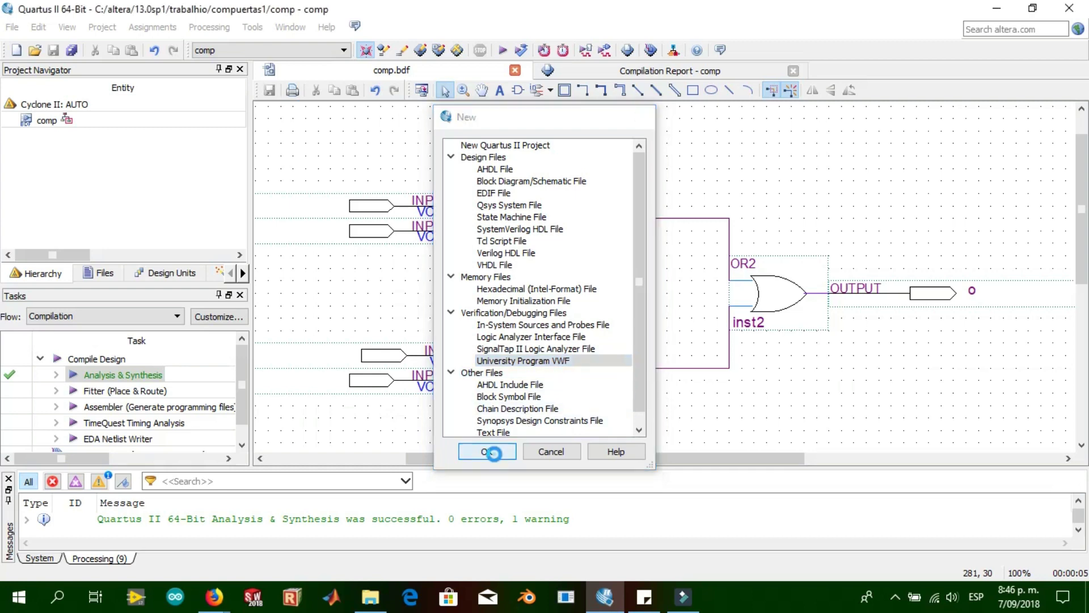
# - Insert all project pins, inputs a, b, c and d and output o, into the waveform using the Node Finder
pyautogui.rightClick(80, 301)
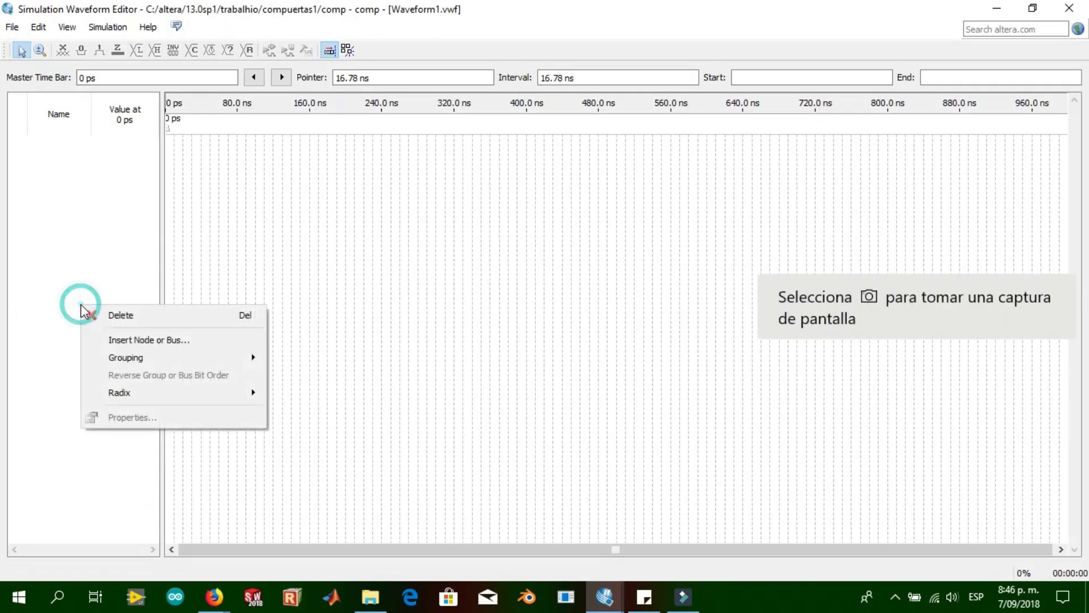
pyautogui.click(102, 226)
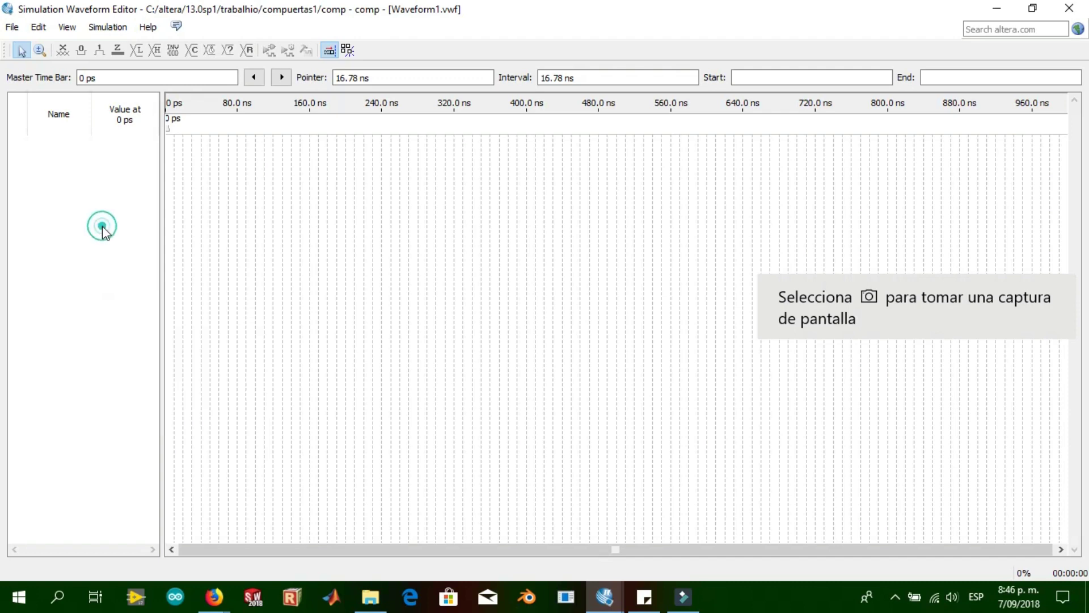
pyautogui.rightClick(74, 235)
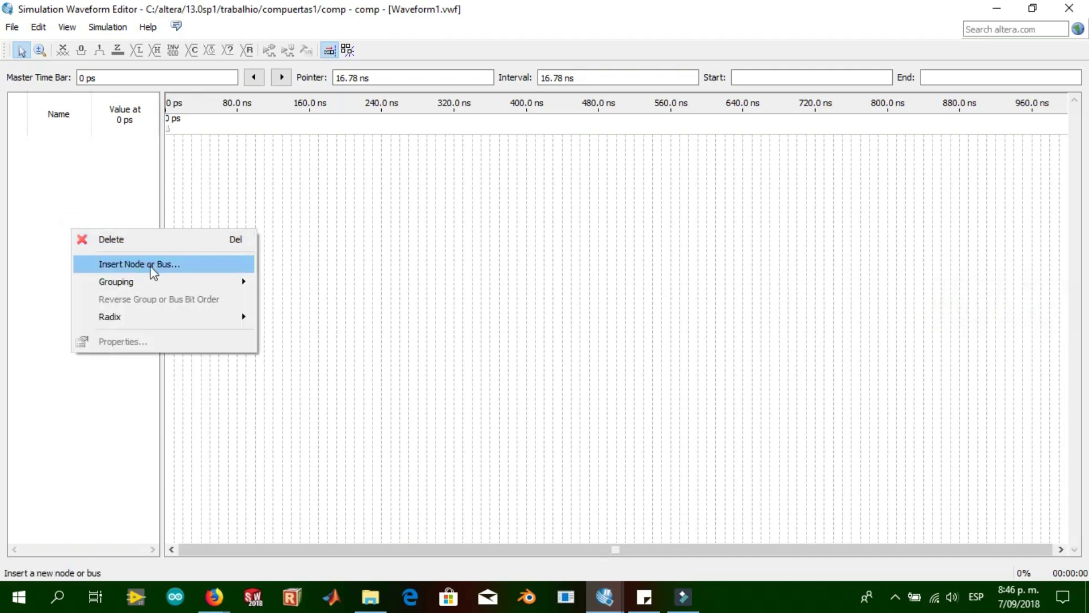
pyautogui.click(154, 265)
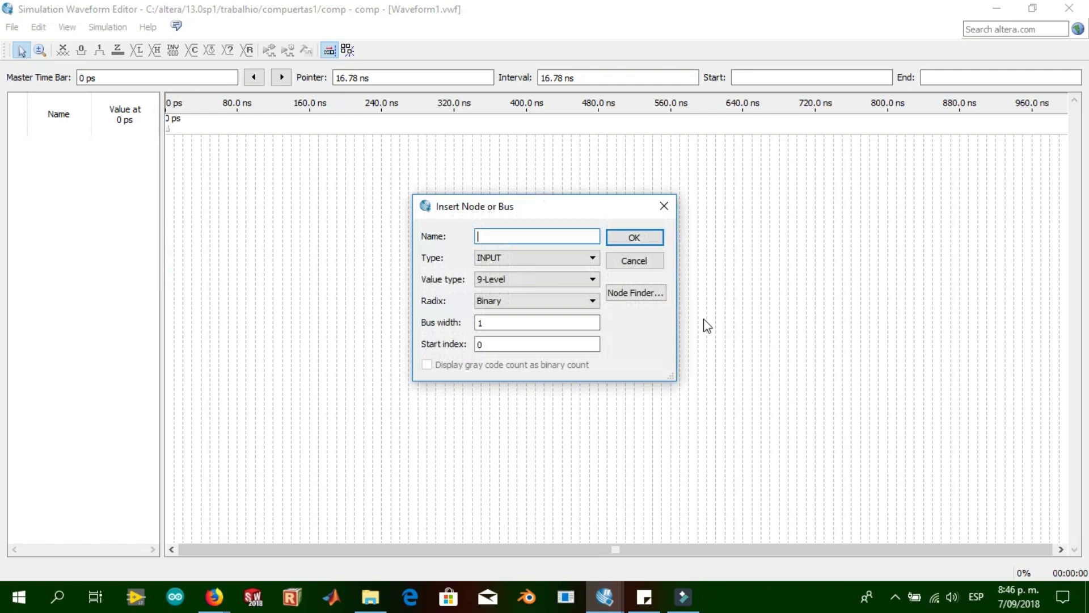
pyautogui.click(650, 295)
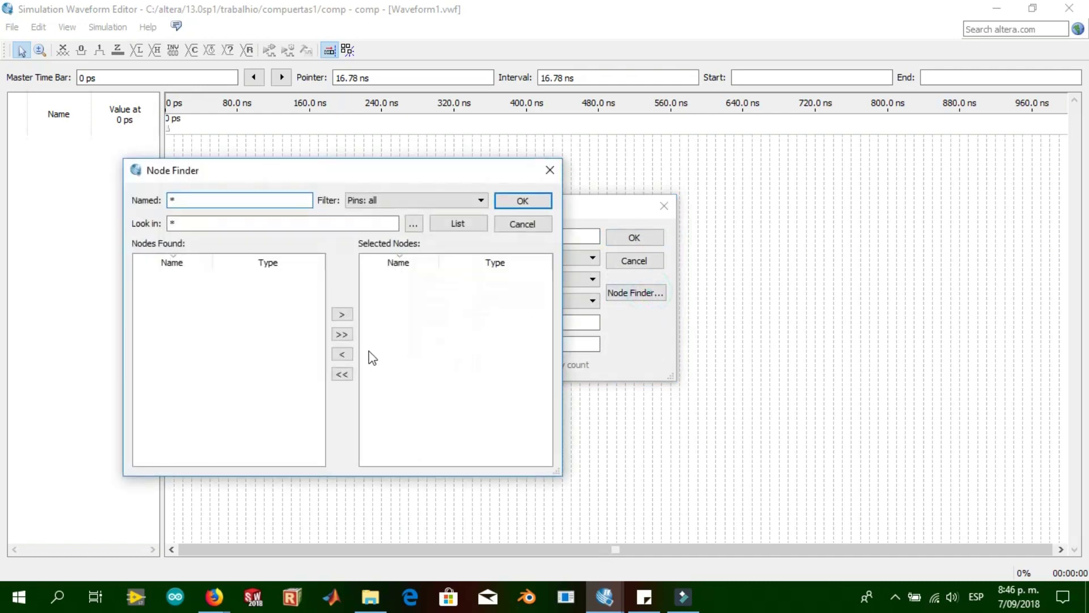
pyautogui.click(464, 223)
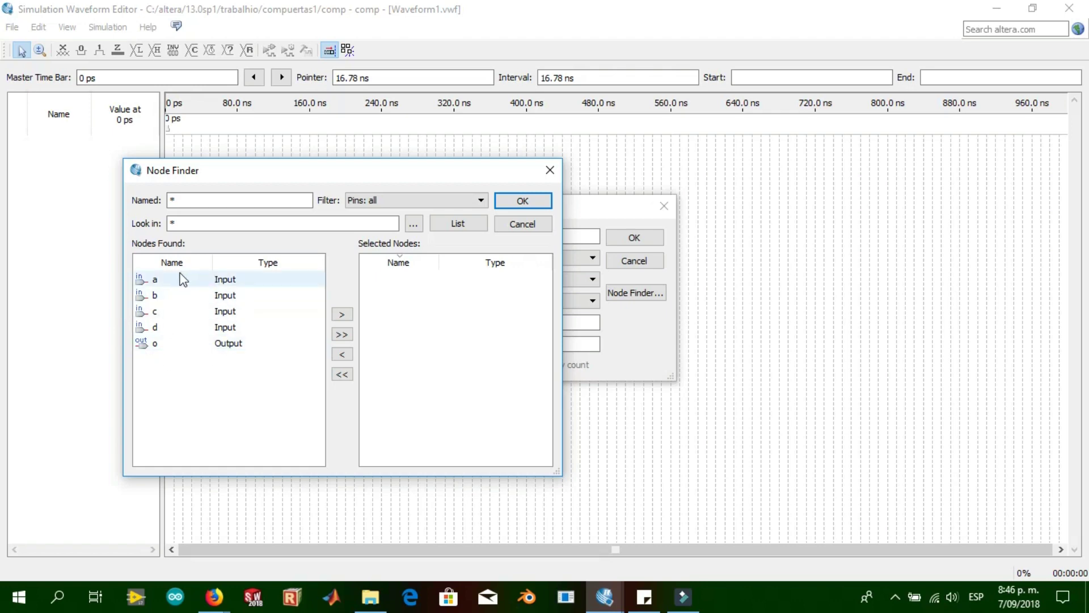
pyautogui.click(342, 335)
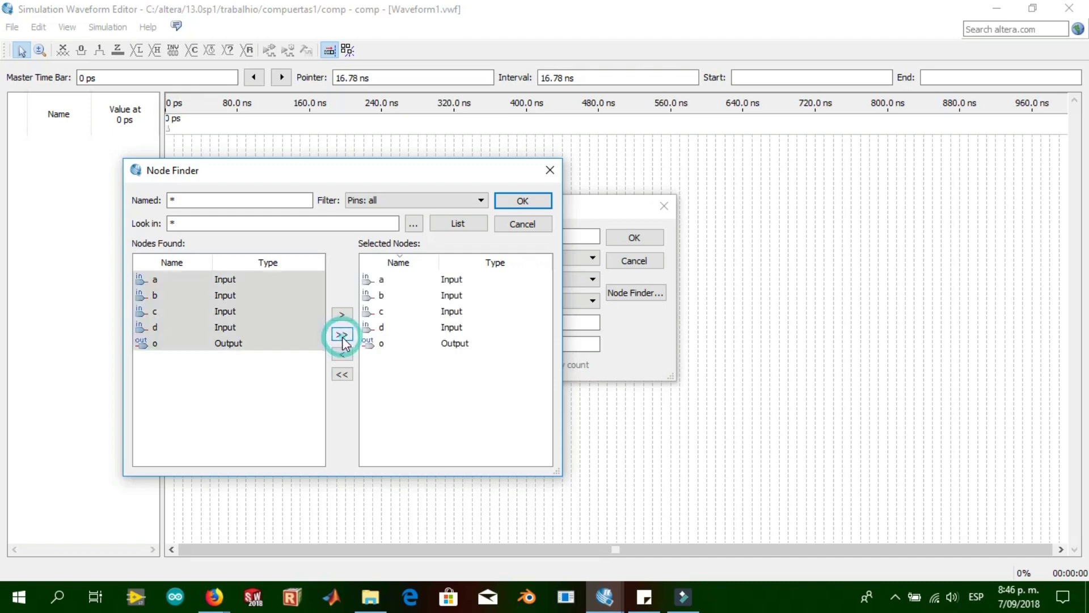
pyautogui.click(525, 199)
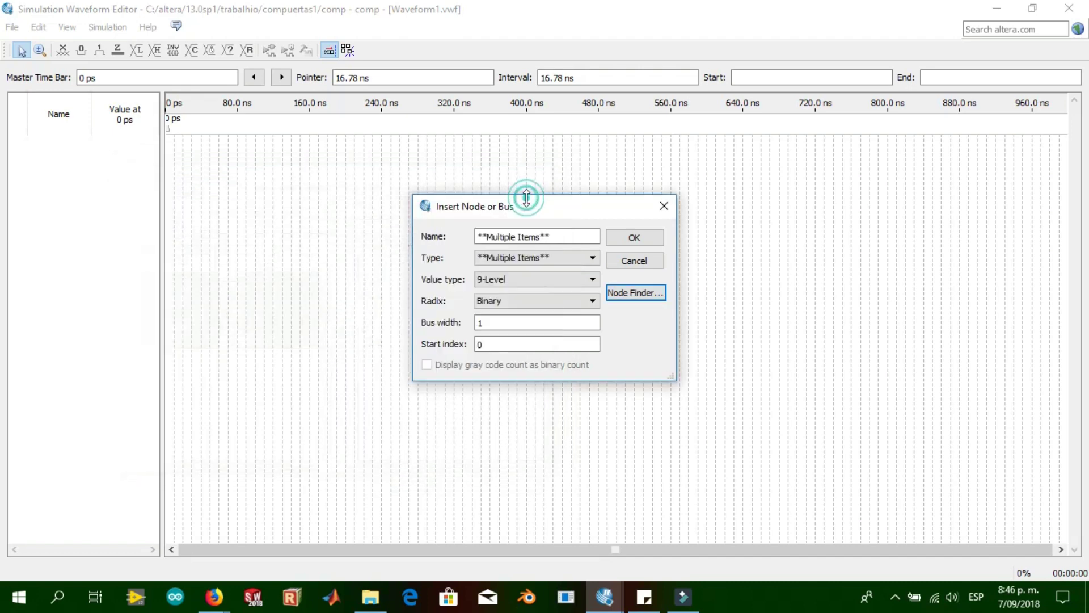
pyautogui.click(624, 236)
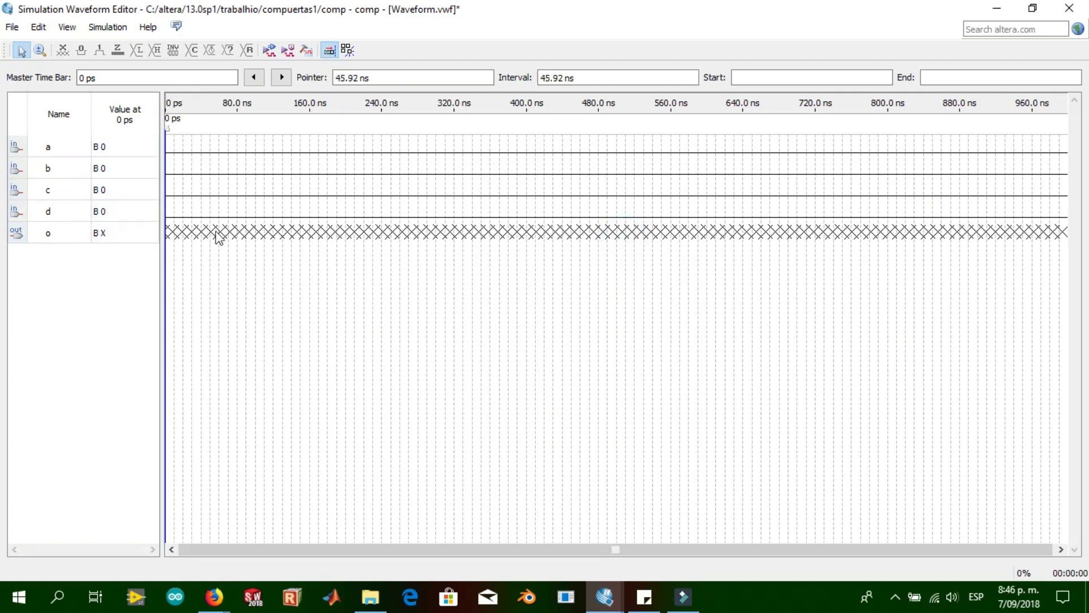
# - Set inputs a and b high from 0 to 40 ns in the waveform
pyautogui.click(55, 147)
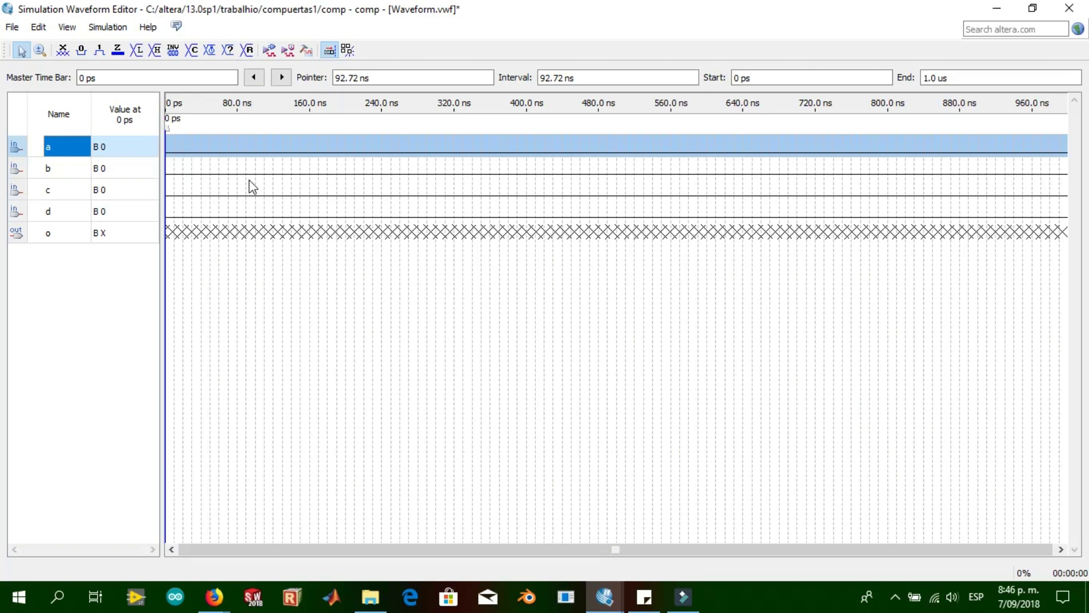
pyautogui.click(214, 259)
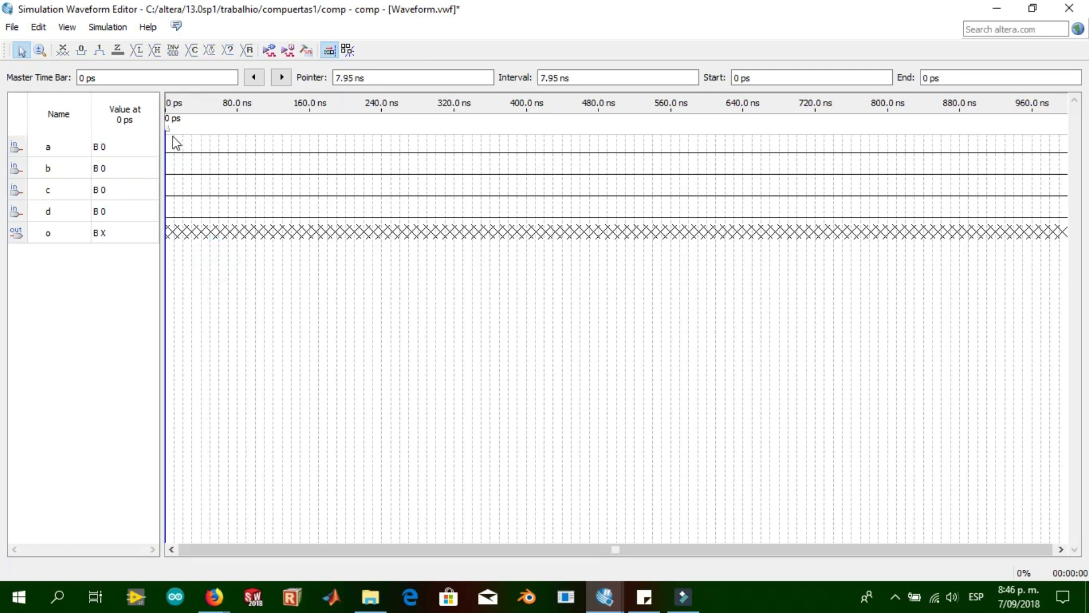
pyautogui.moveTo(171, 142)
pyautogui.mouseDown()
pyautogui.moveTo(207, 157)
pyautogui.moveTo(202, 165)
pyautogui.moveTo(185, 152)
pyautogui.mouseUp()
pyautogui.click(188, 156)
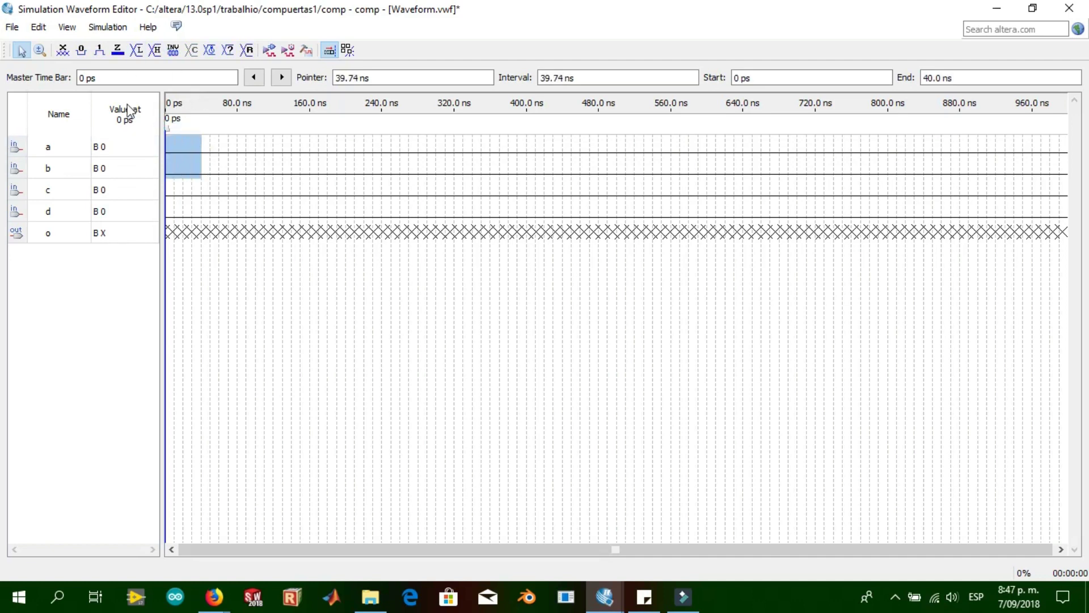
pyautogui.click(99, 51)
pyautogui.click(230, 205)
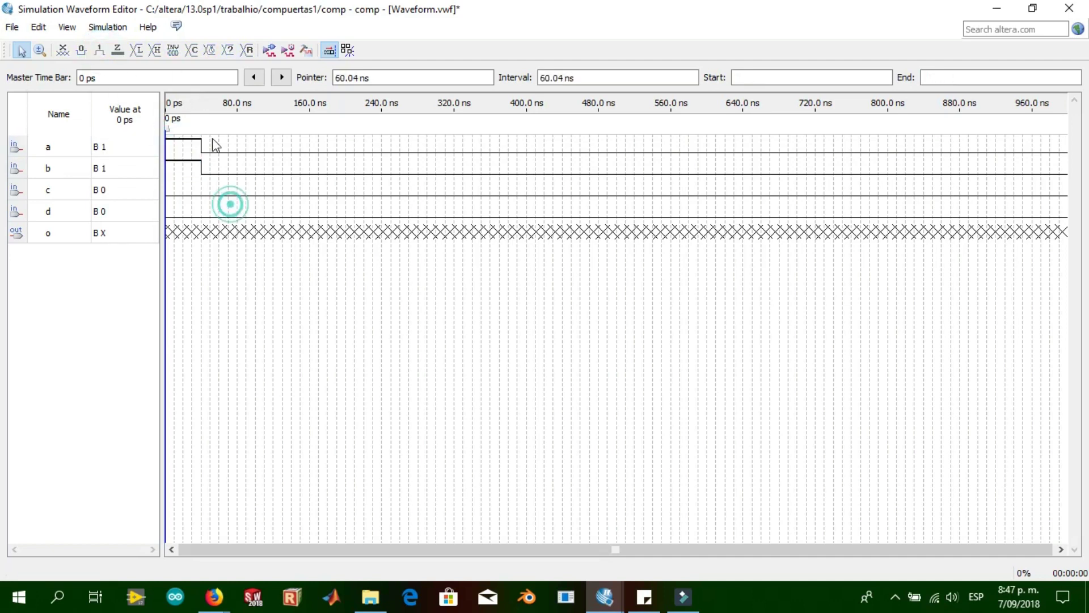
# - Set input a high from about 90 to 120 ns and input b high from 130 to 170 ns
pyautogui.moveTo(244, 148); pyautogui.dragTo(272, 154)
pyautogui.click(99, 51)
pyautogui.moveTo(283, 170); pyautogui.dragTo(321, 184)
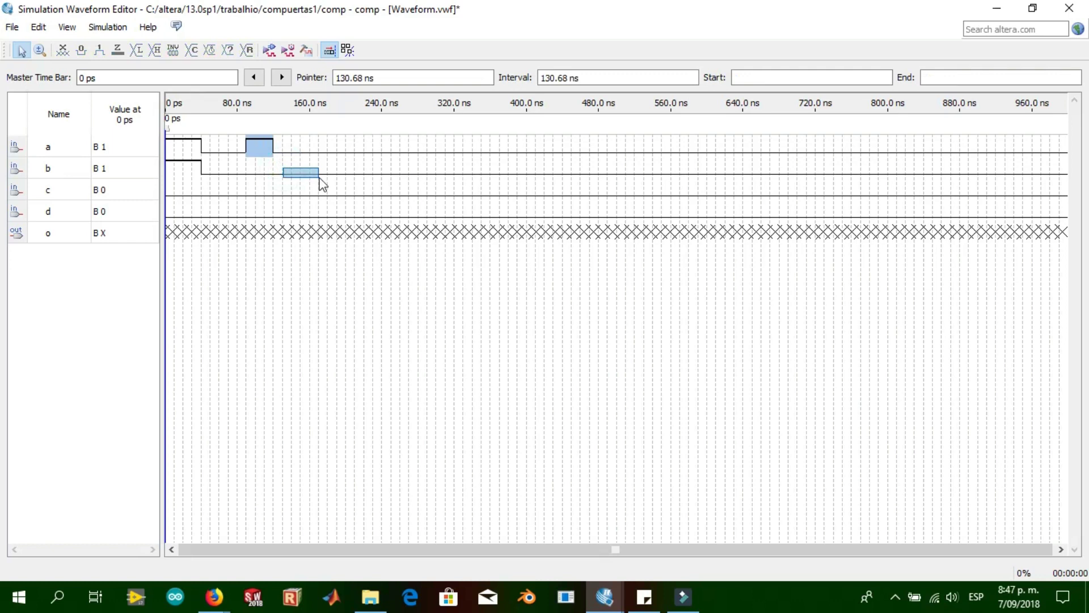
pyautogui.click(99, 50)
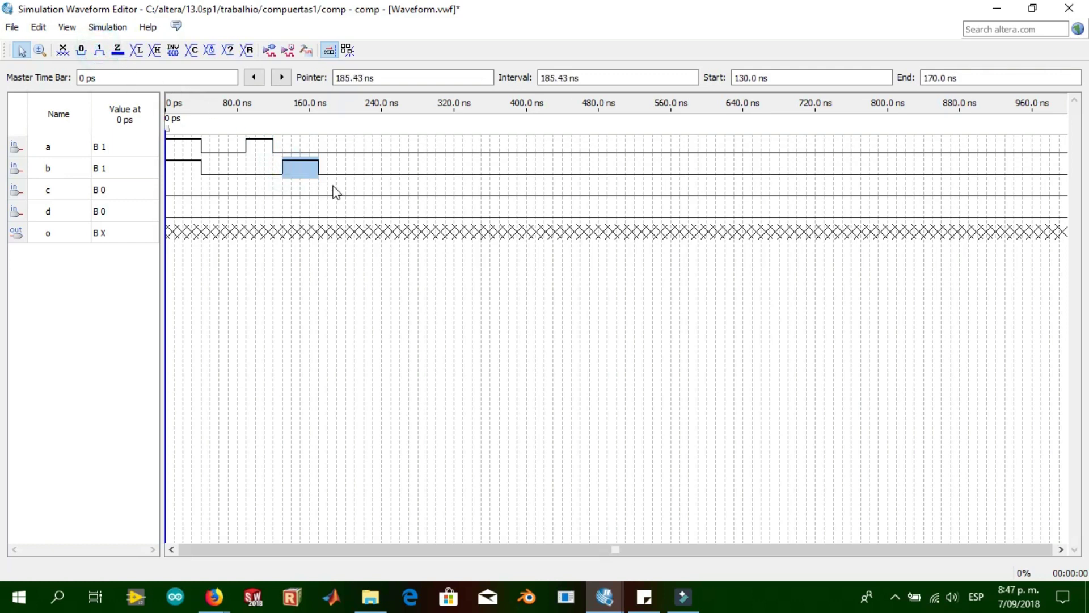
# - Set inputs c and d high together from 180 to 230 ns
pyautogui.moveTo(332, 184); pyautogui.dragTo(373, 218)
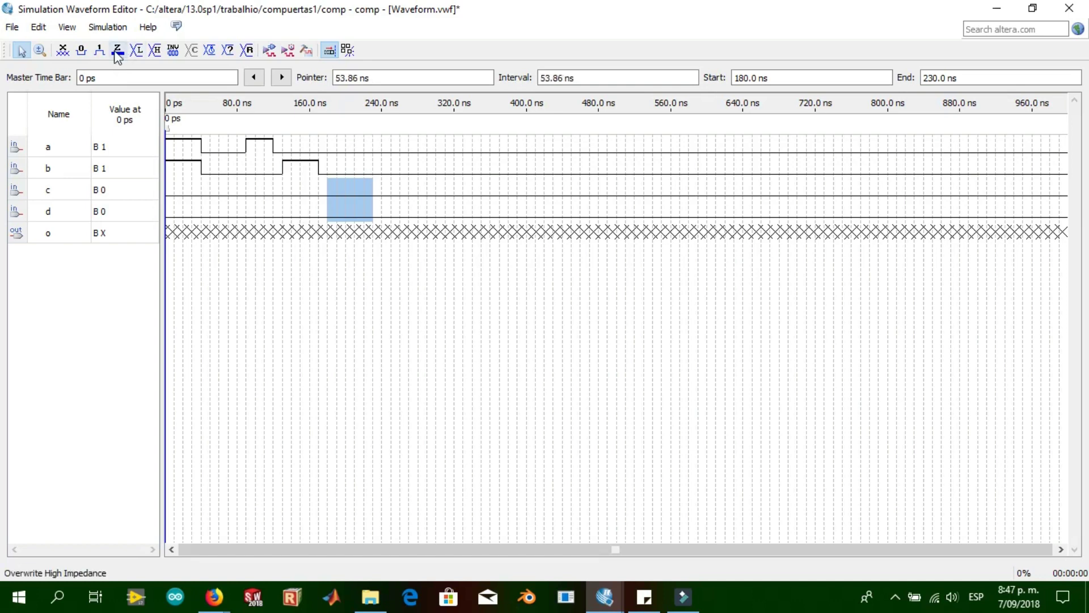
pyautogui.click(104, 50)
pyautogui.click(372, 249)
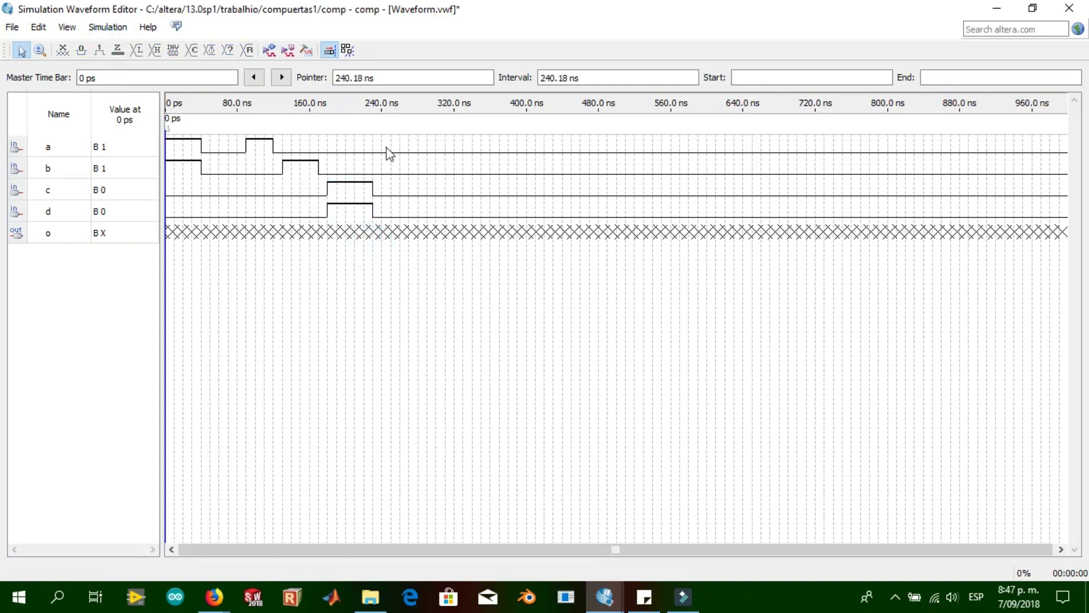
# - Set all four inputs a, b, c and d high from 260 to 310 ns
pyautogui.moveTo(401, 151); pyautogui.dragTo(446, 220)
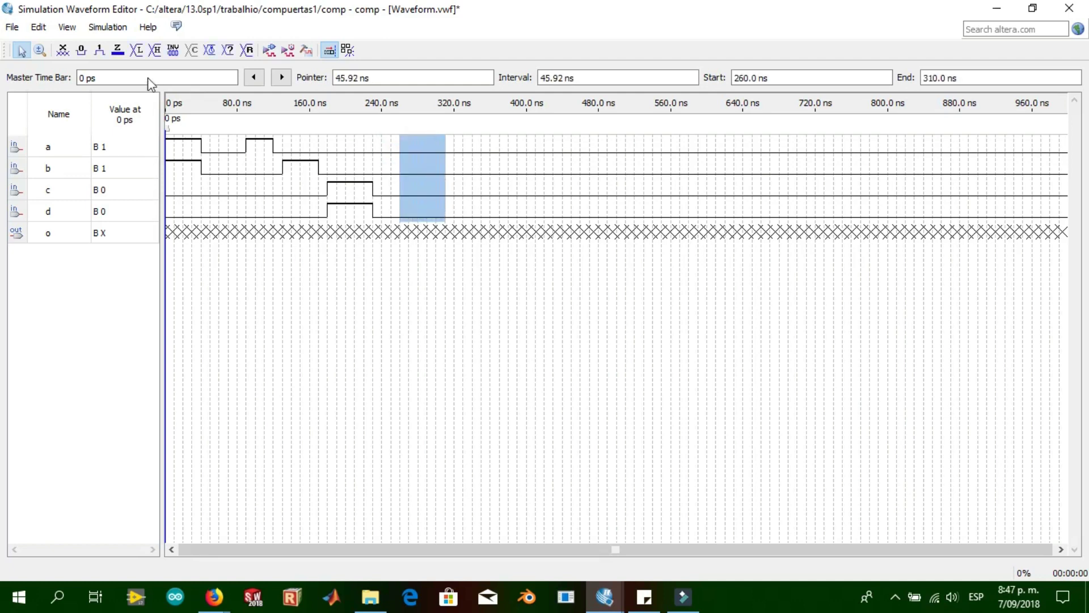
pyautogui.click(100, 55)
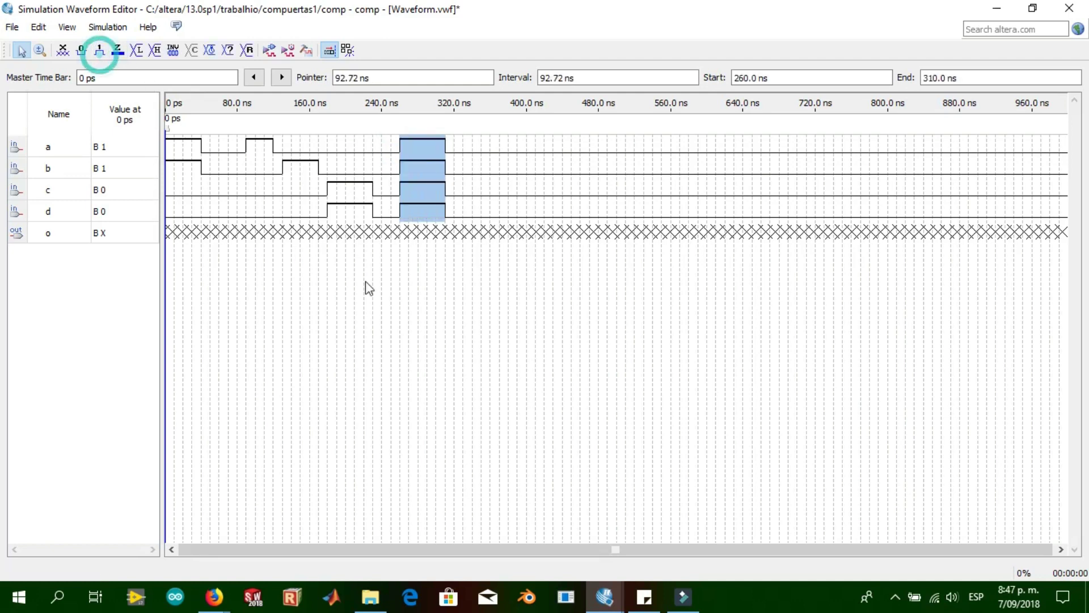
pyautogui.click(483, 152)
pyautogui.moveTo(483, 152); pyautogui.dragTo(1048, 165)
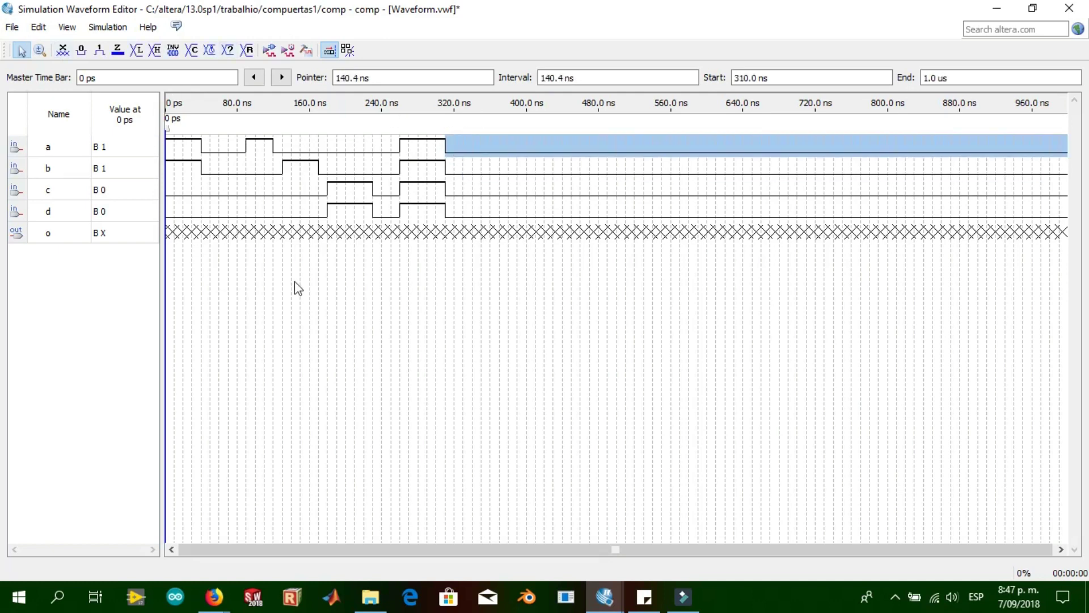
# - Run the functional simulation, saving the waveform as simulador_compuertas in the compuertas1 folder and adding it to the current project
pyautogui.click(282, 52)
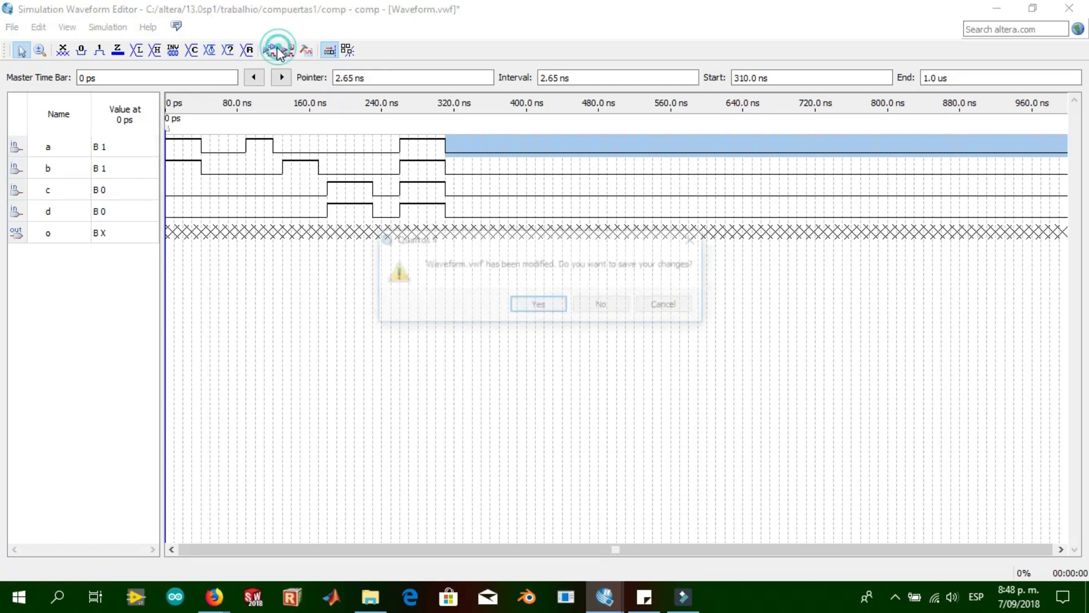
pyautogui.click(539, 306)
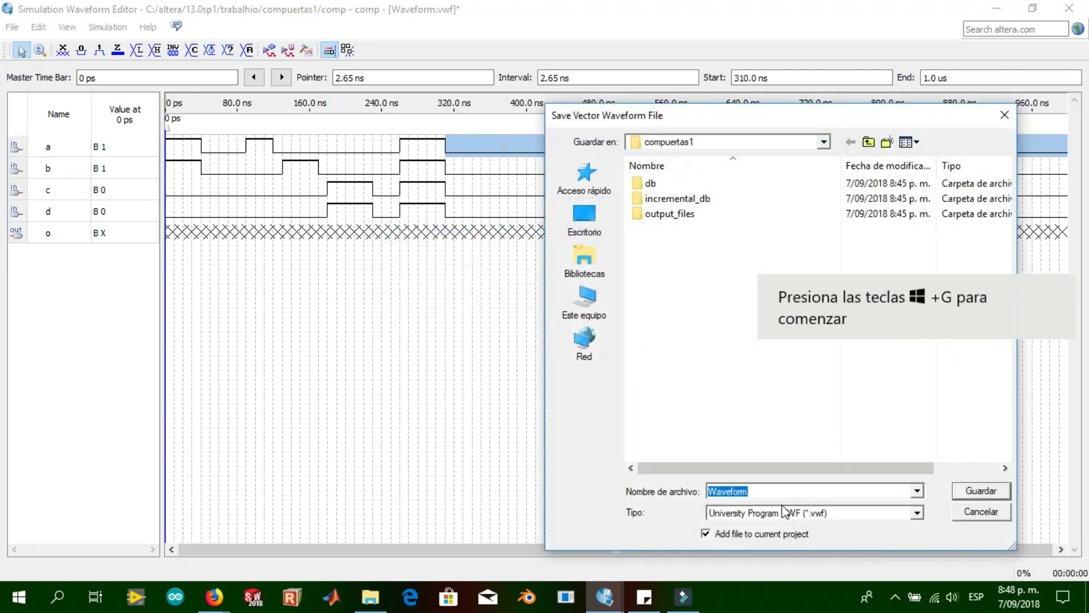
pyautogui.write('simulador_compuertas')
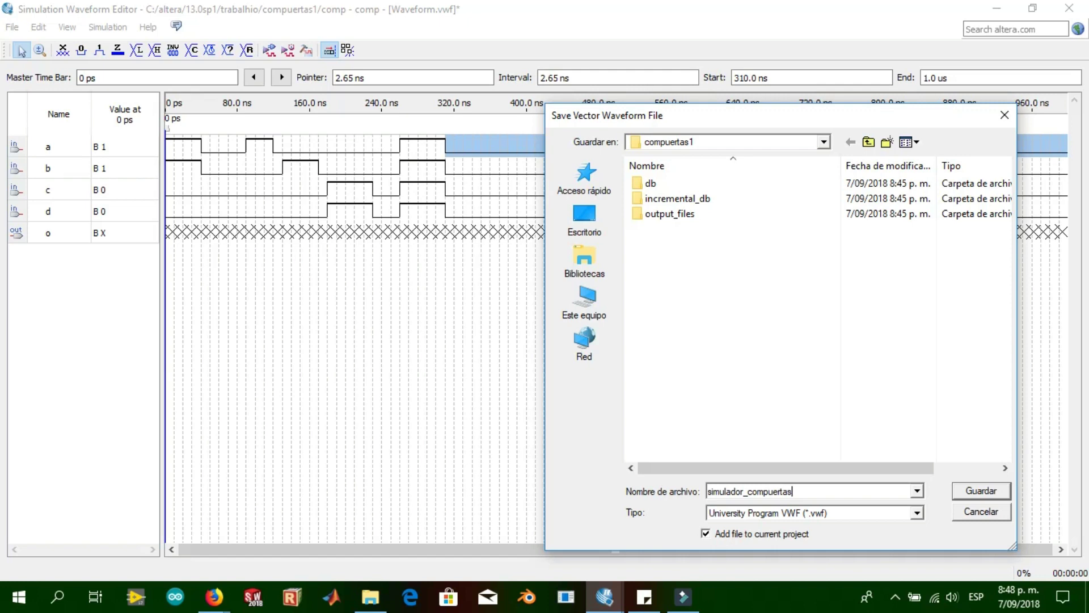
pyautogui.press('Return')
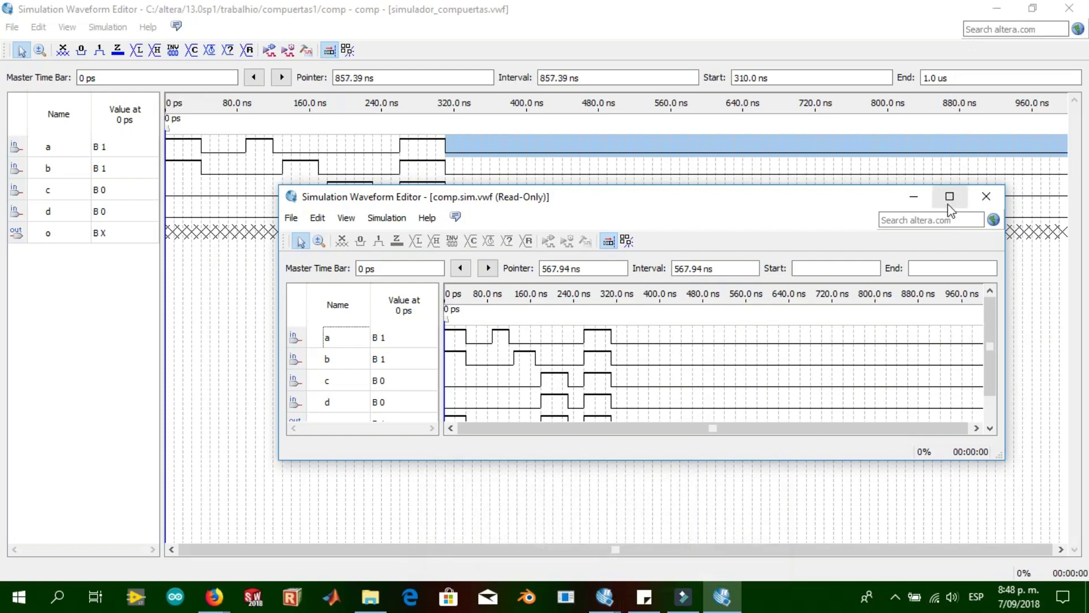
# - Place the simulation result beside the comp.bdf schematic and compare output o with inputs a–d through the gates
pyautogui.click(949, 196)
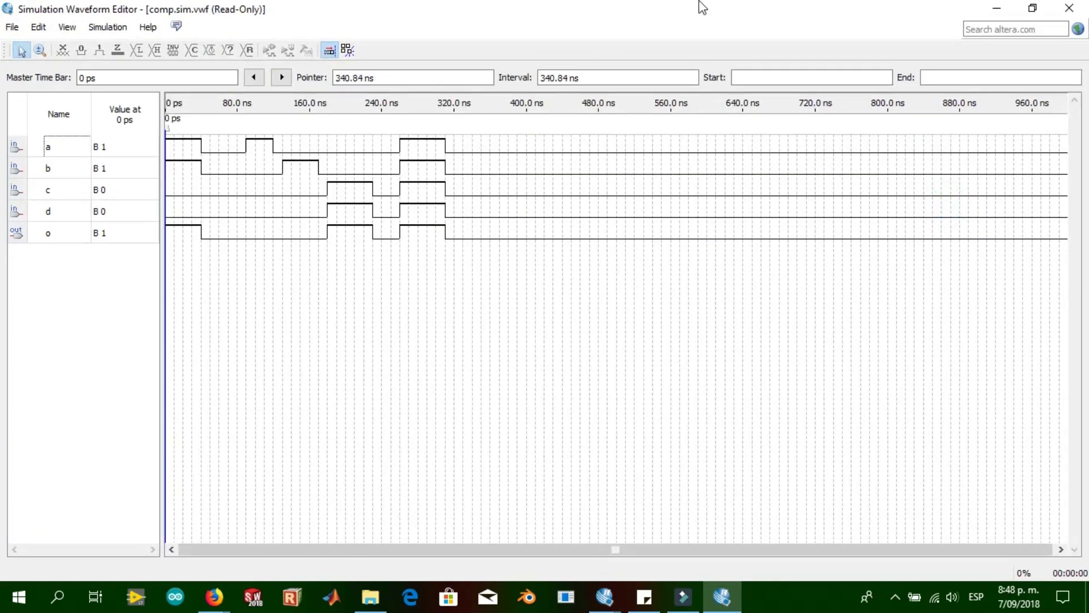
pyautogui.moveTo(725, 22); pyautogui.dragTo(1079, 163)
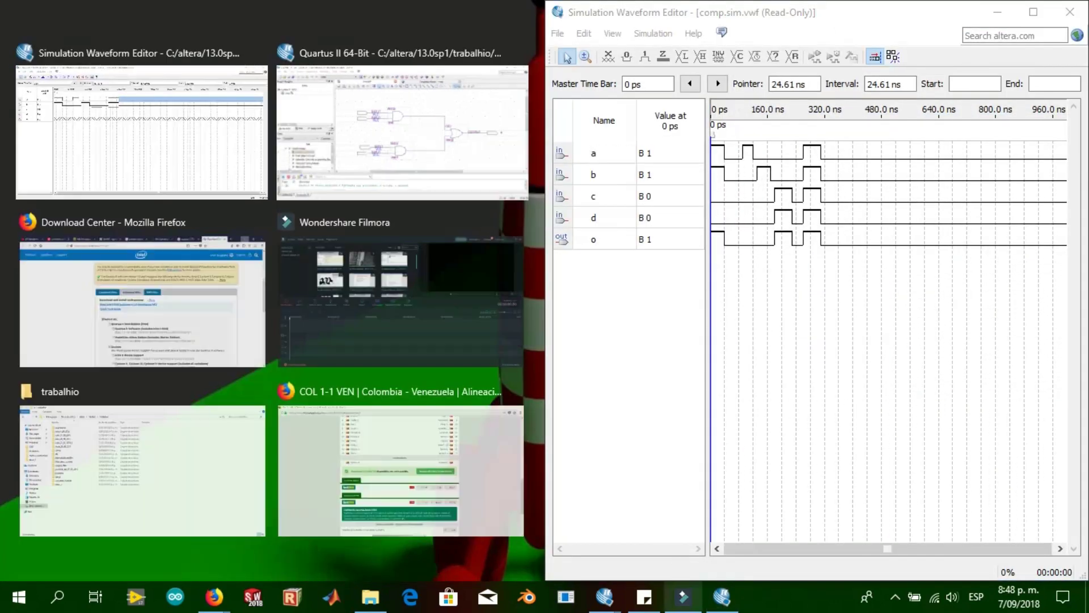
pyautogui.click(340, 139)
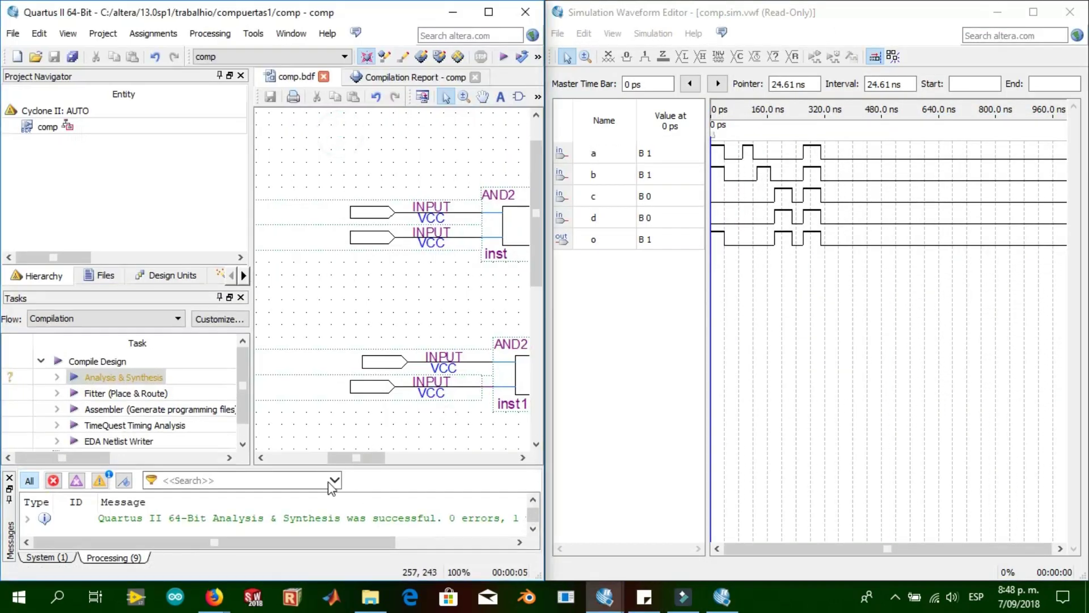
pyautogui.moveTo(363, 458); pyautogui.dragTo(389, 455)
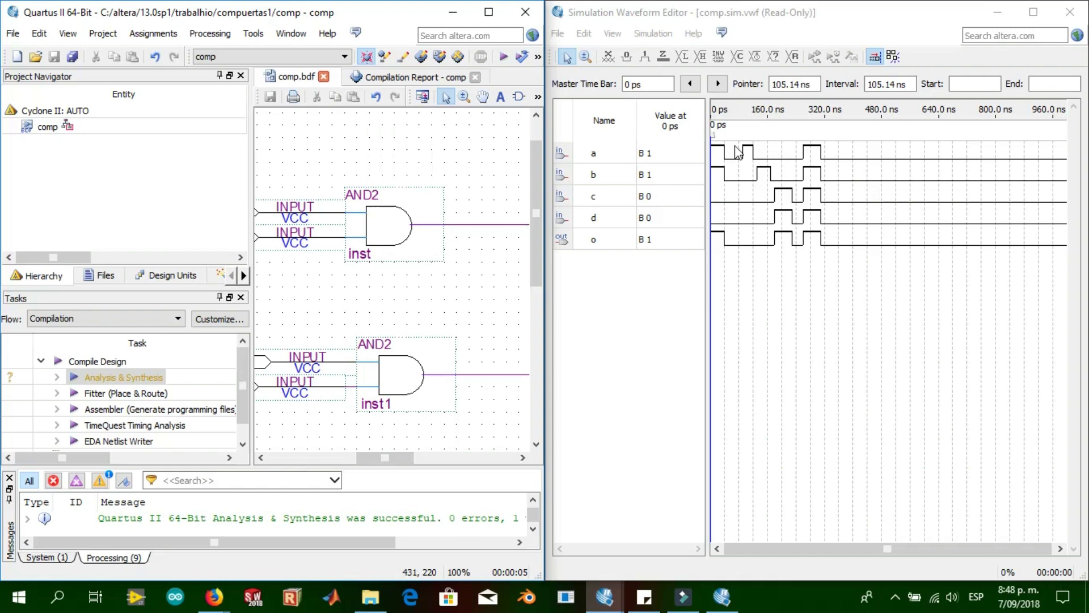
pyautogui.moveTo(384, 457); pyautogui.dragTo(367, 456)
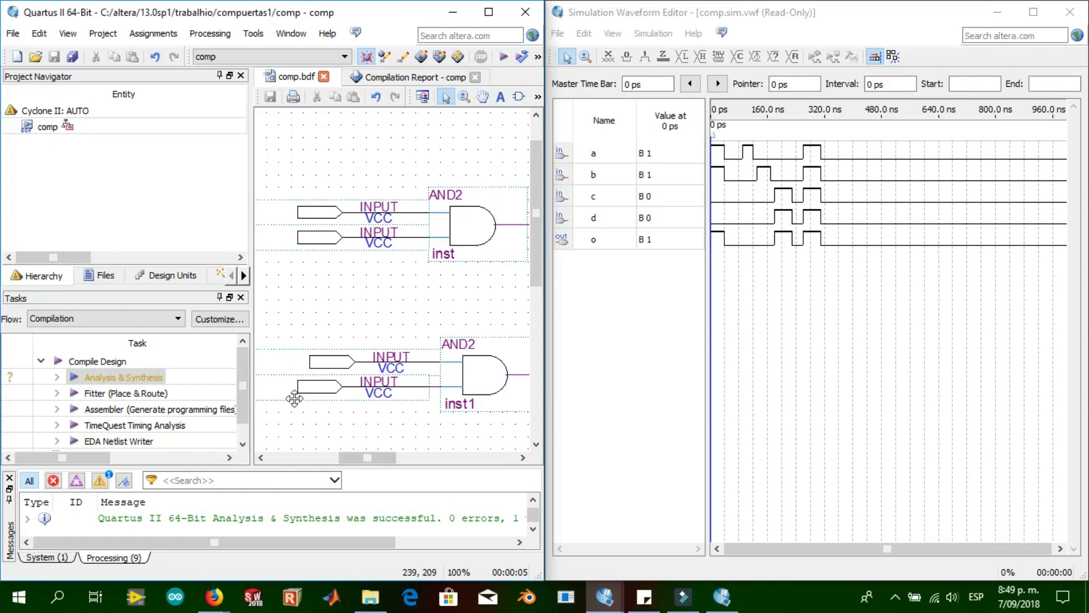
pyautogui.moveTo(360, 454); pyautogui.dragTo(329, 462)
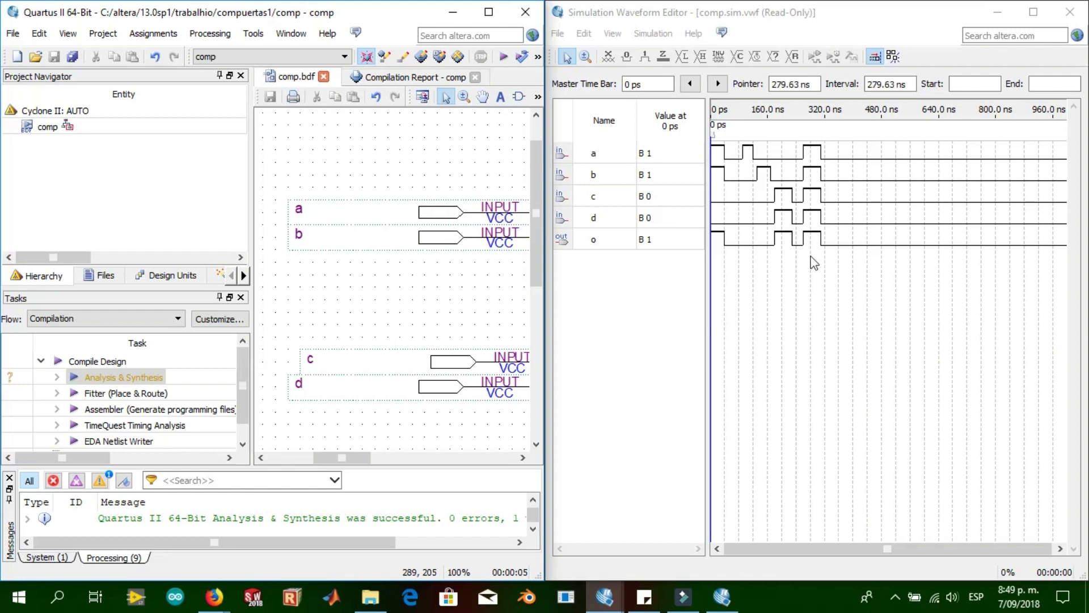
pyautogui.moveTo(363, 460); pyautogui.dragTo(393, 462)
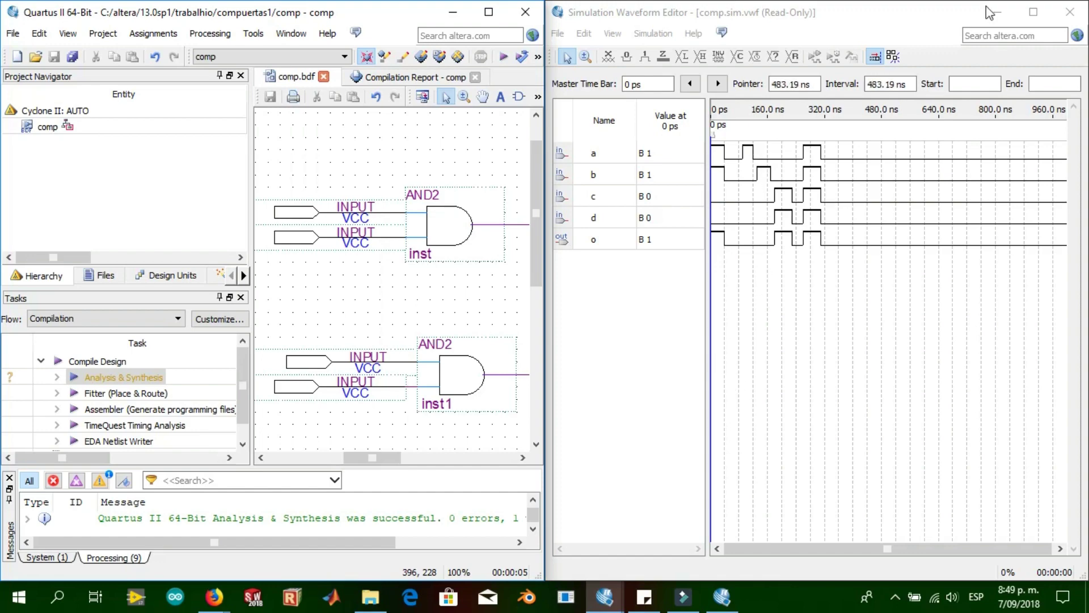
# - Minimize the simulation result, maximize the schematic window and review the circuit from inputs a–d to output o
pyautogui.click(1036, 17)
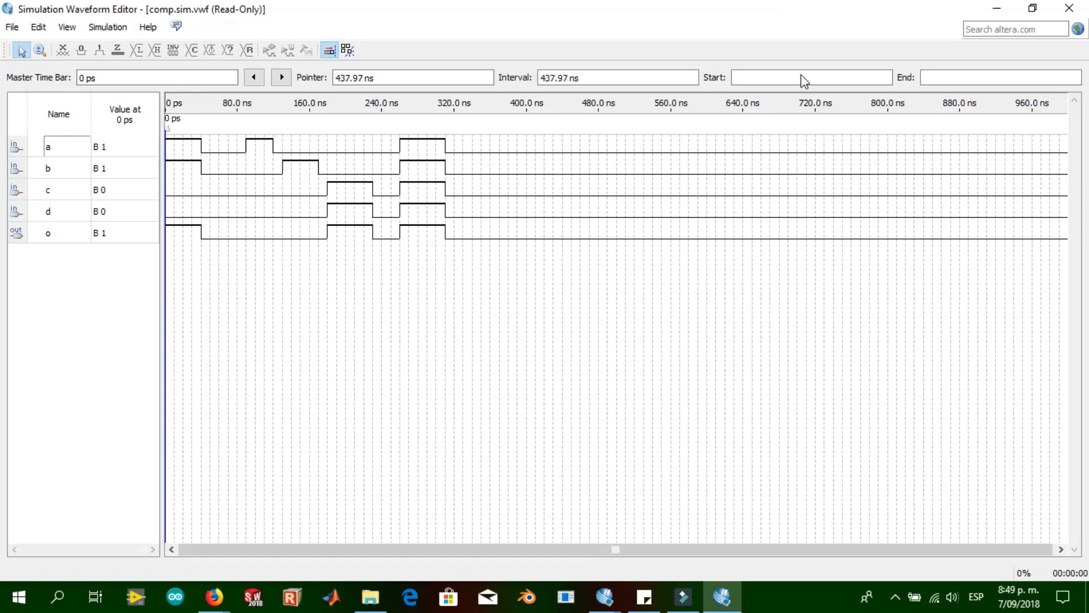
pyautogui.click(998, 8)
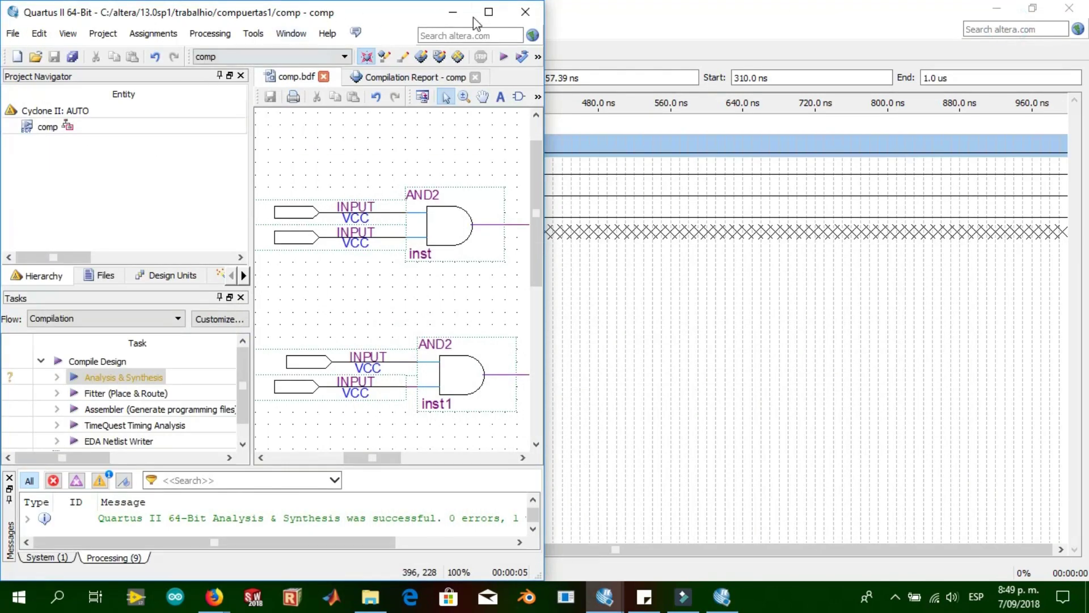
pyautogui.click(489, 12)
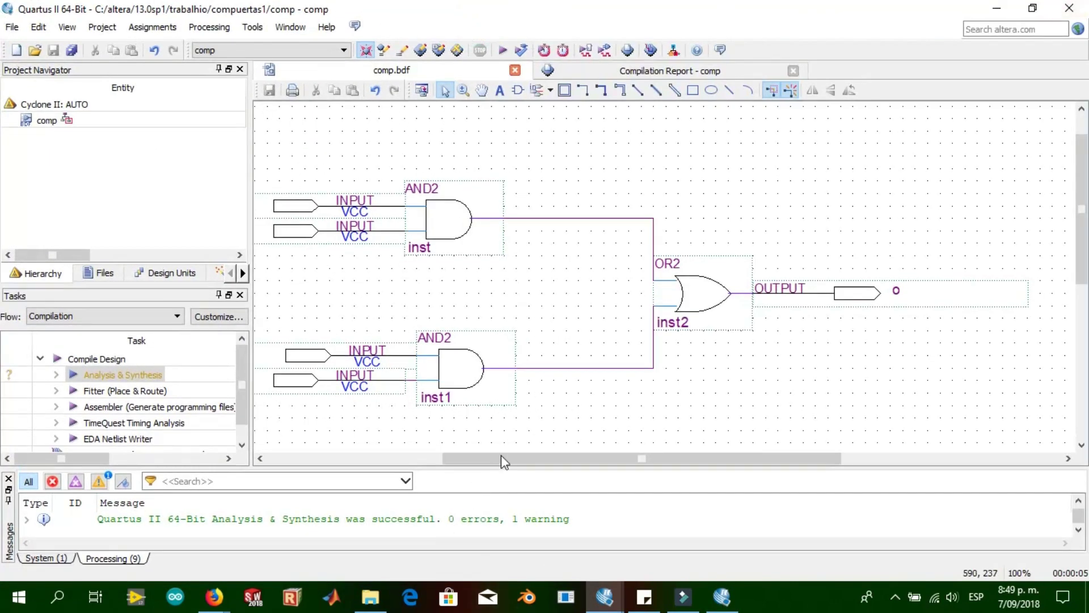
pyautogui.moveTo(505, 458); pyautogui.dragTo(405, 465)
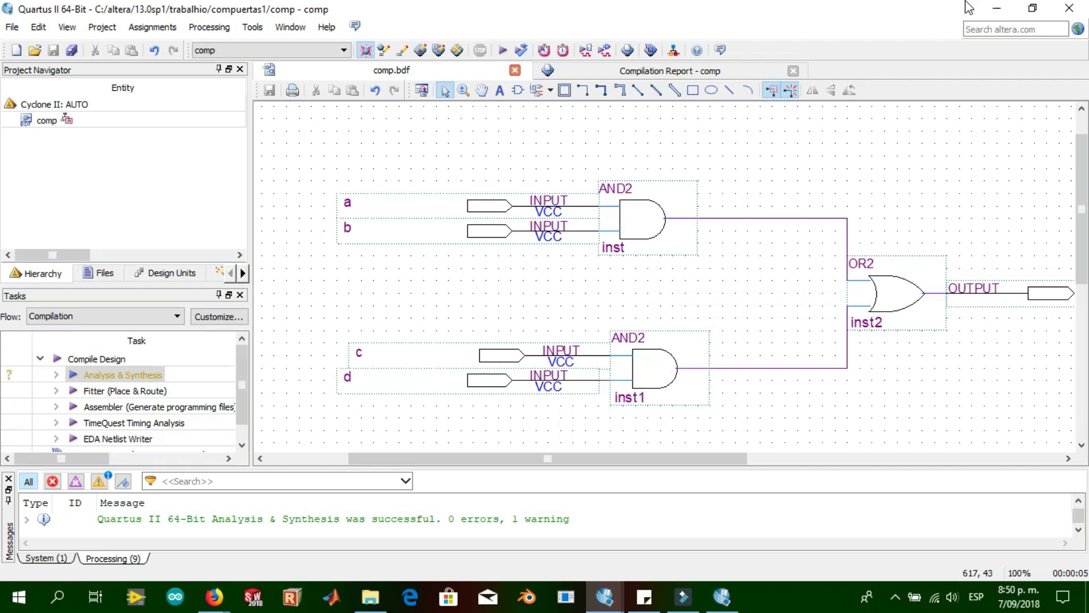
pyautogui.click(683, 189)
pyautogui.click(760, 146)
pyautogui.moveTo(634, 457); pyautogui.dragTo(697, 456)
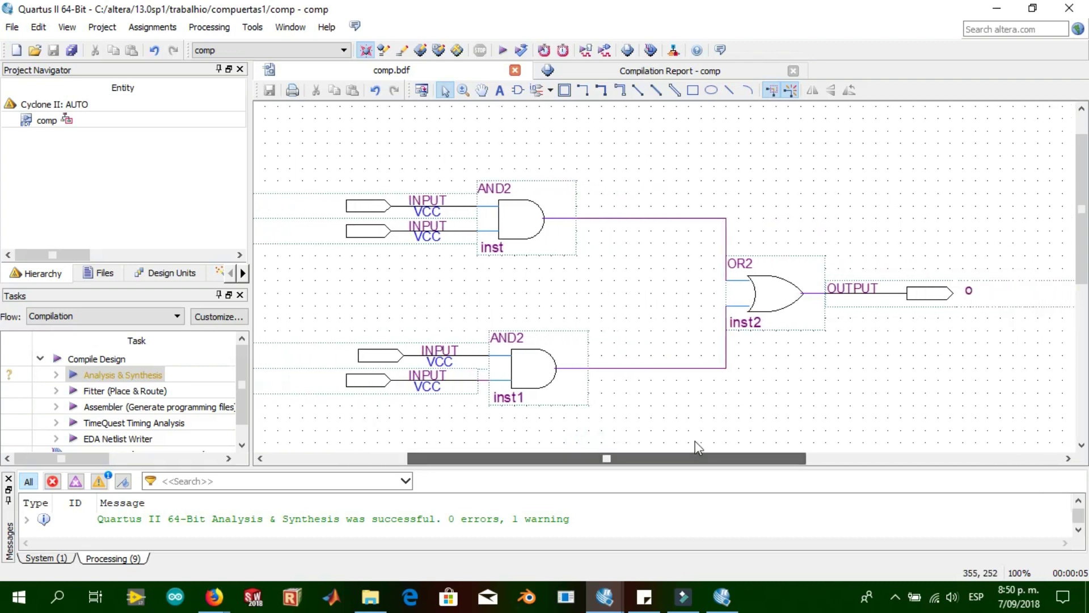